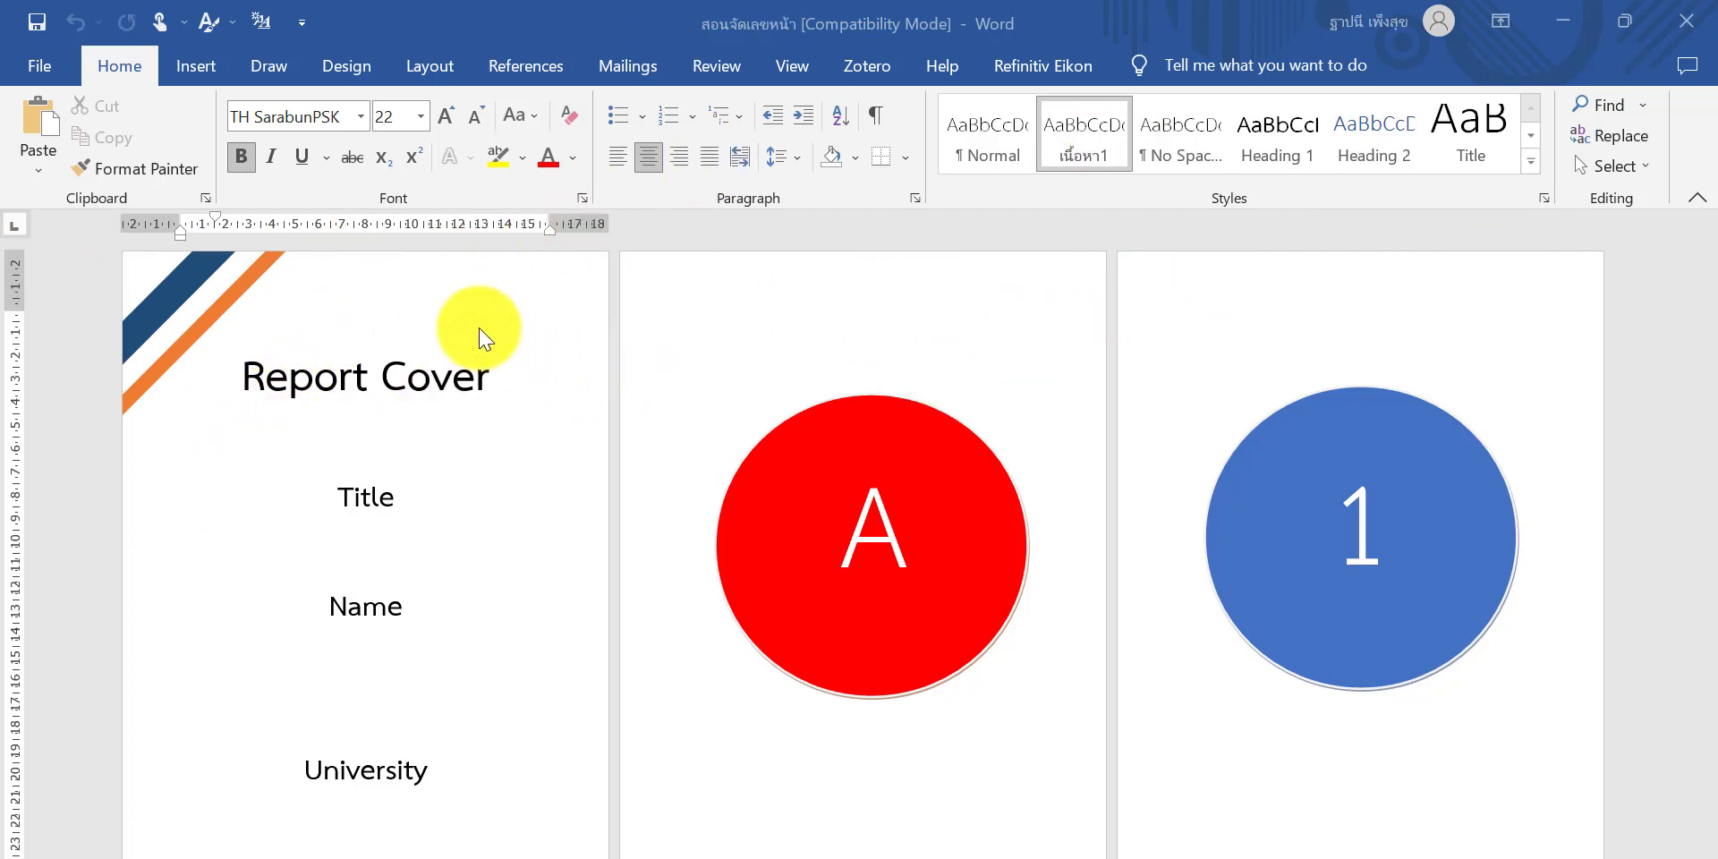
# - Inspect the cover, page two and page three headers, then return to the body
pyautogui.doubleClick(787, 295)
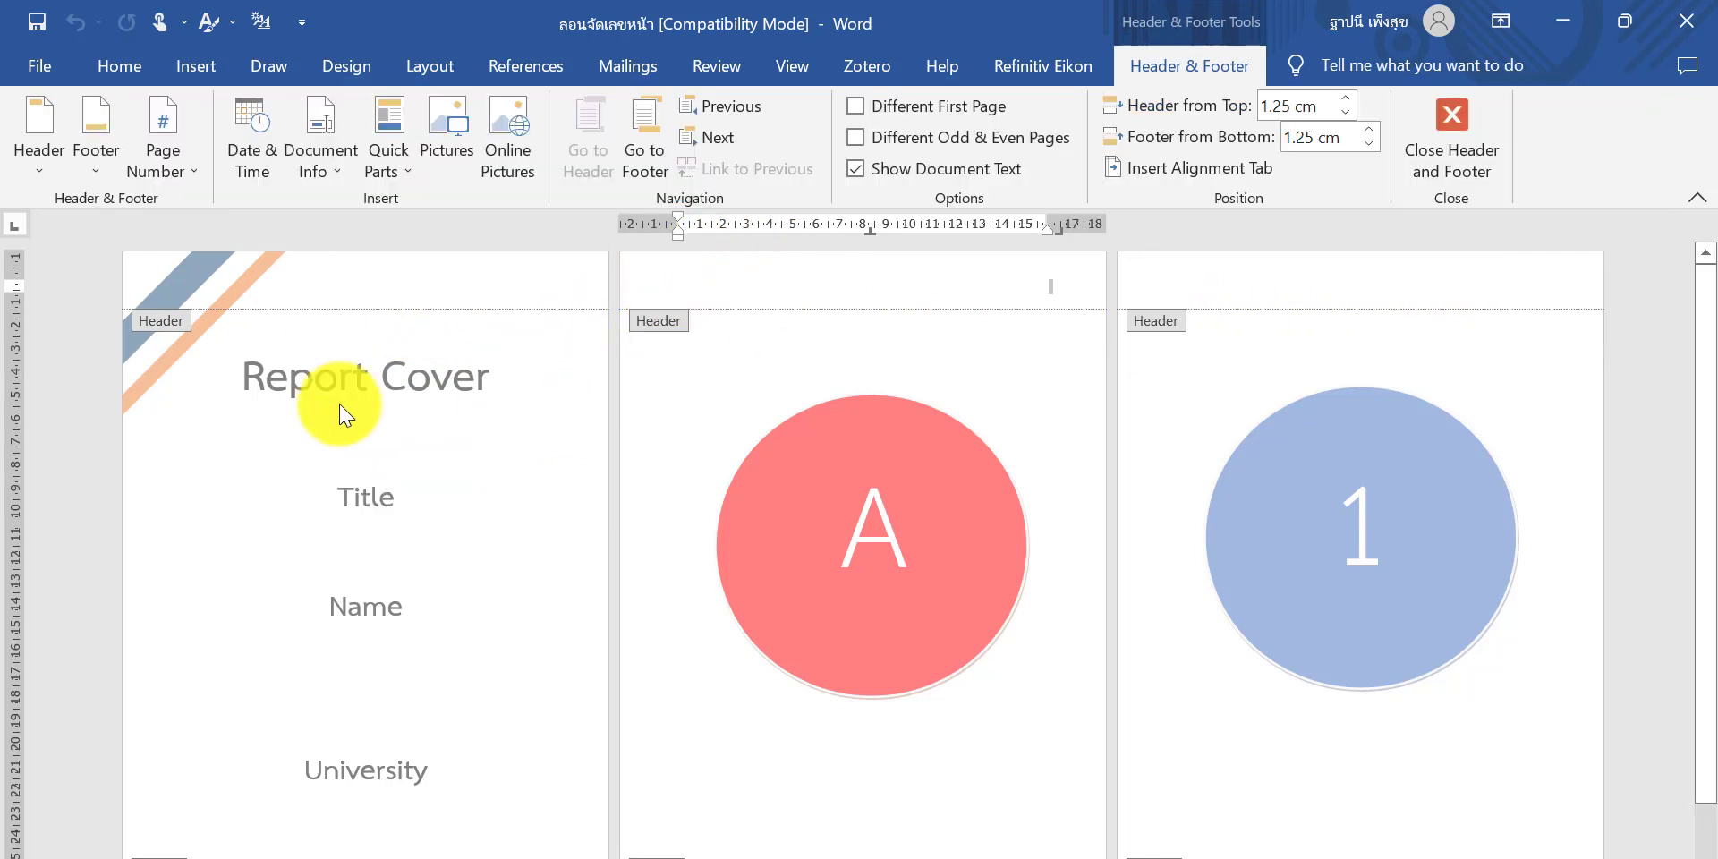
pyautogui.click(260, 299)
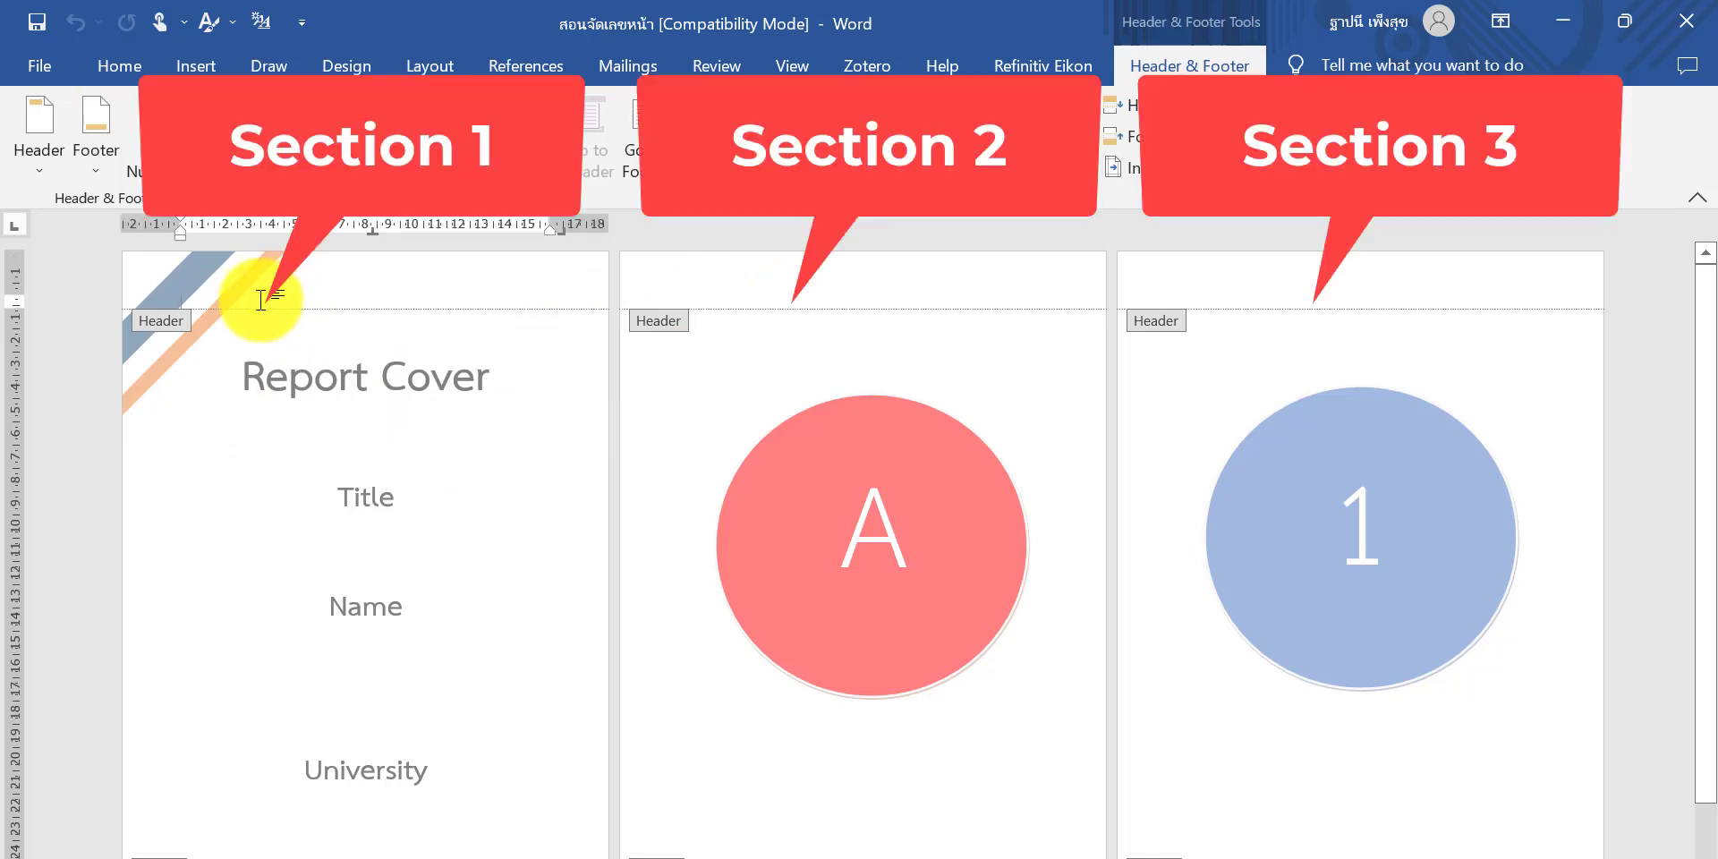
pyautogui.click(787, 285)
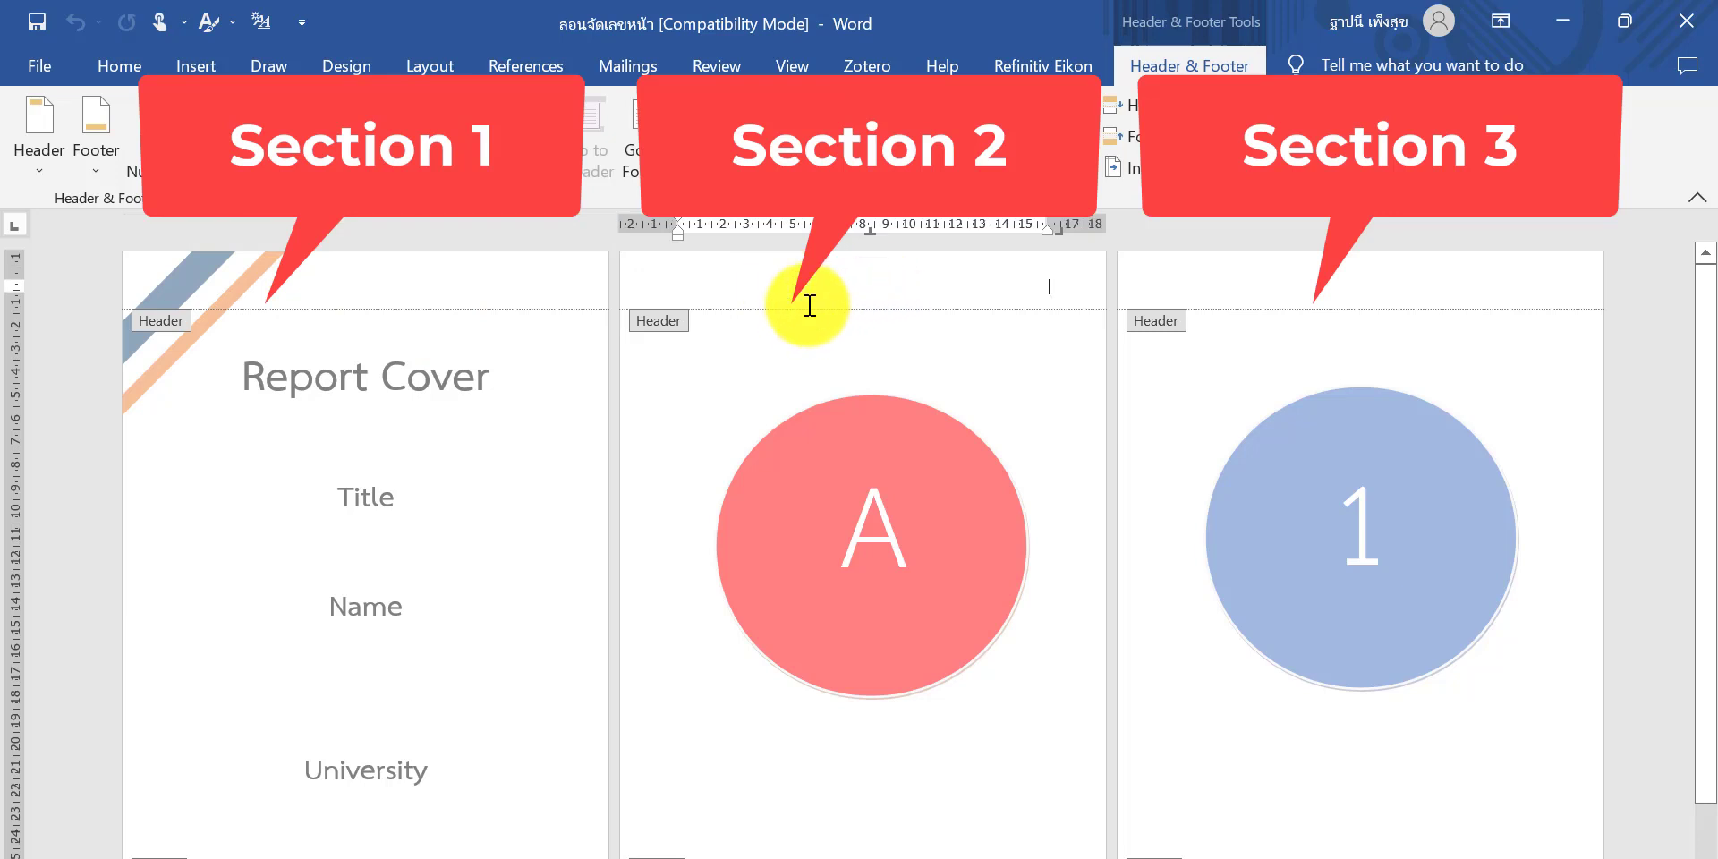
pyautogui.click(1213, 293)
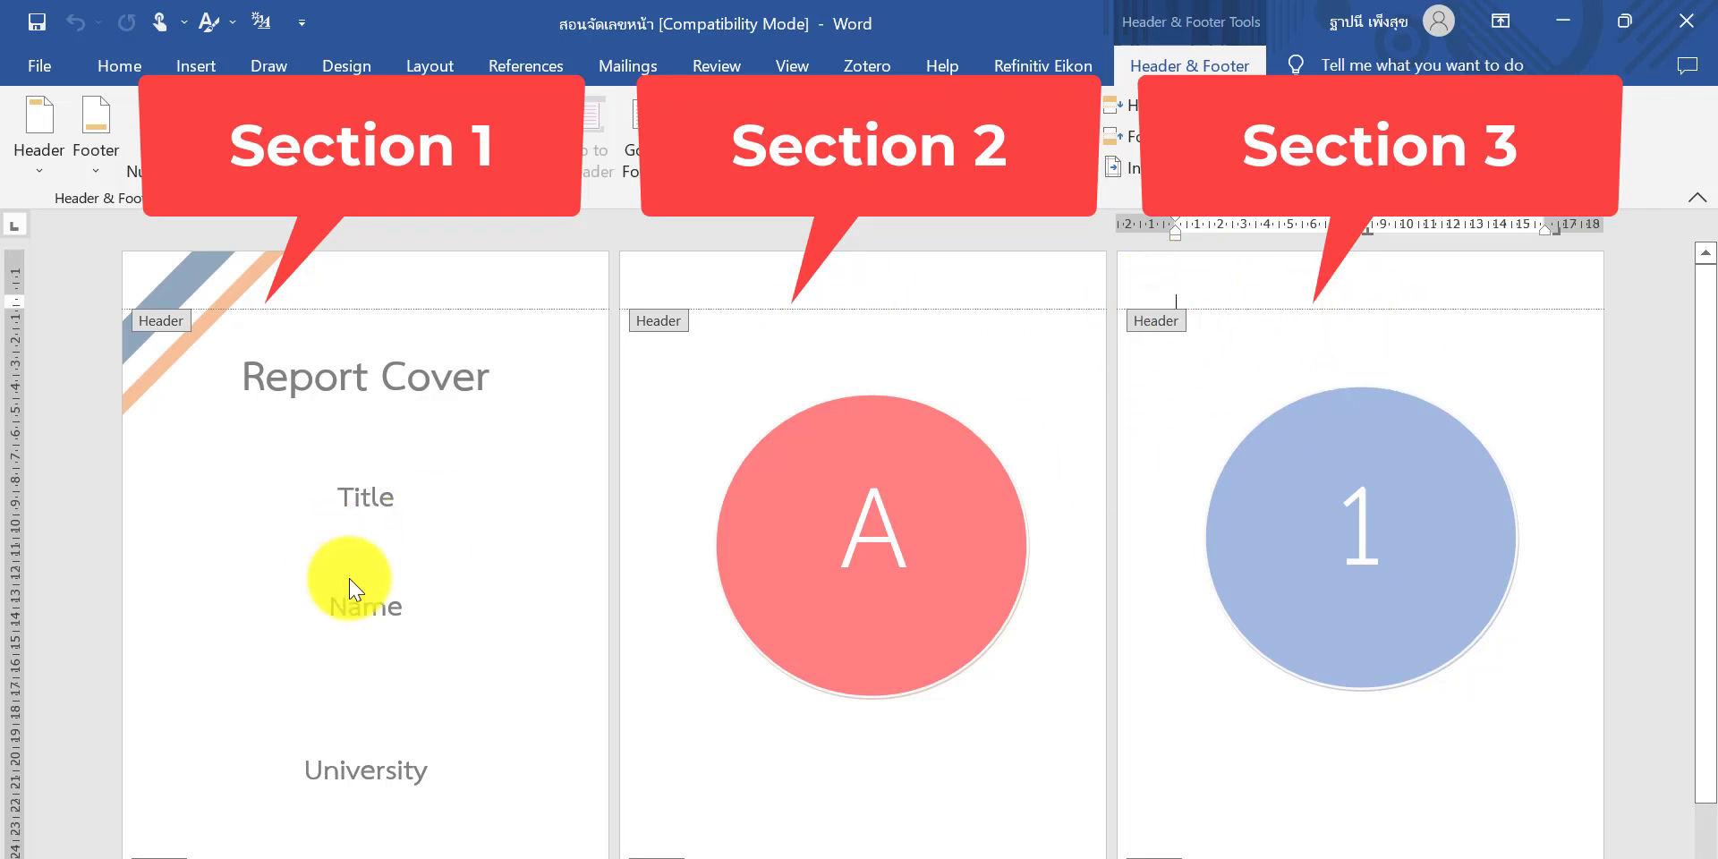
pyautogui.click(492, 292)
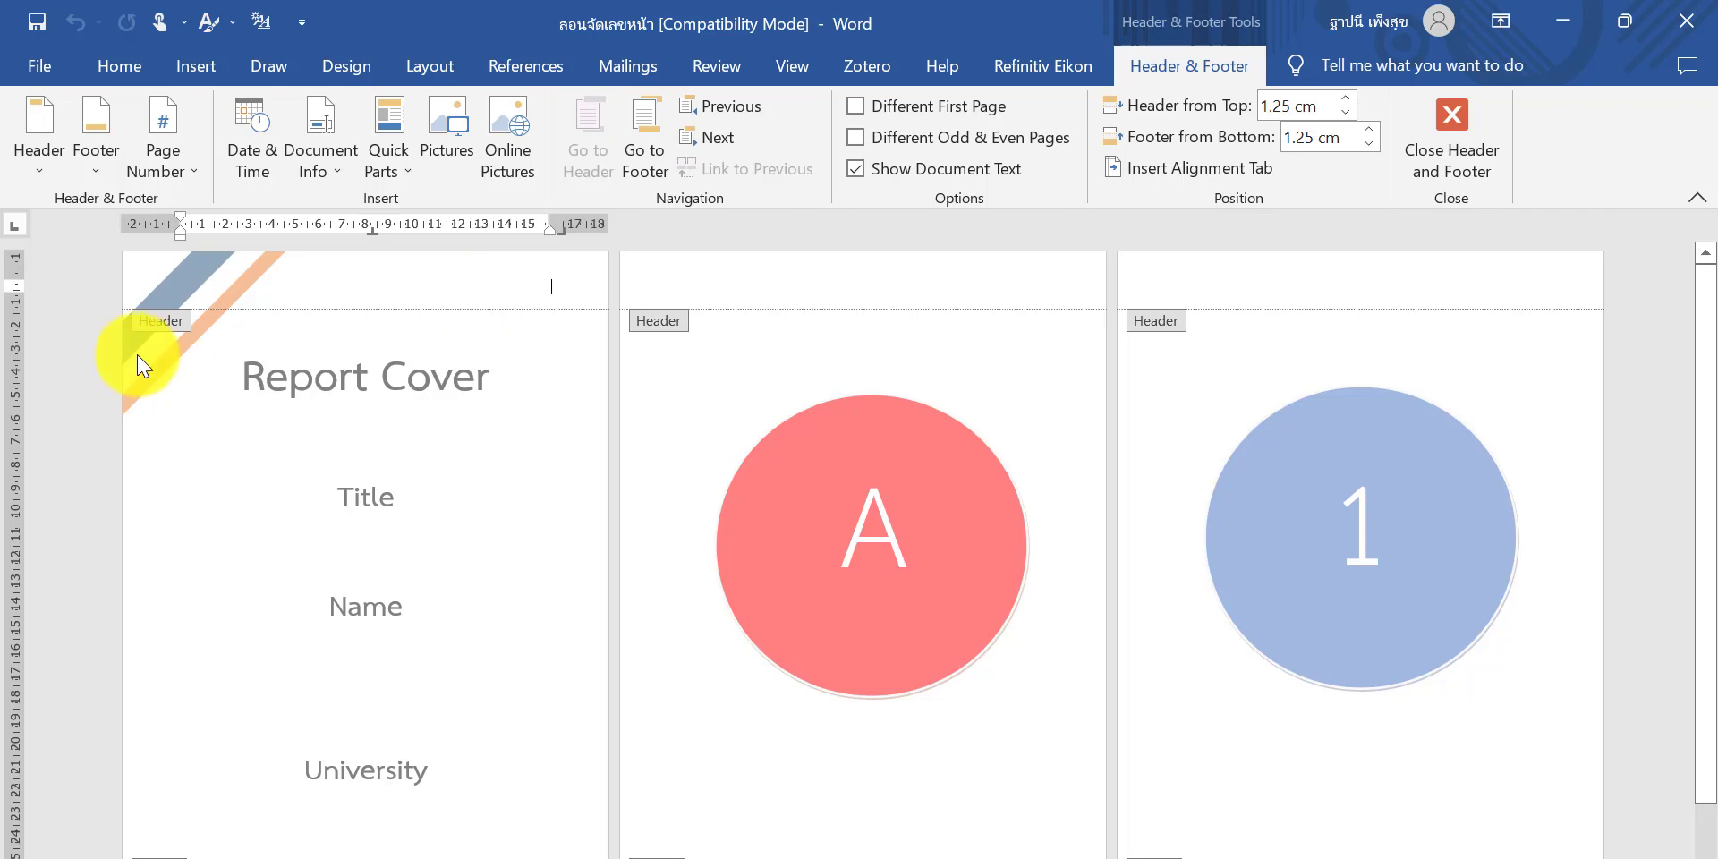
pyautogui.doubleClick(377, 588)
# - Add an empty line after University and insert a Next Page section break after the cover
pyautogui.click(444, 786)
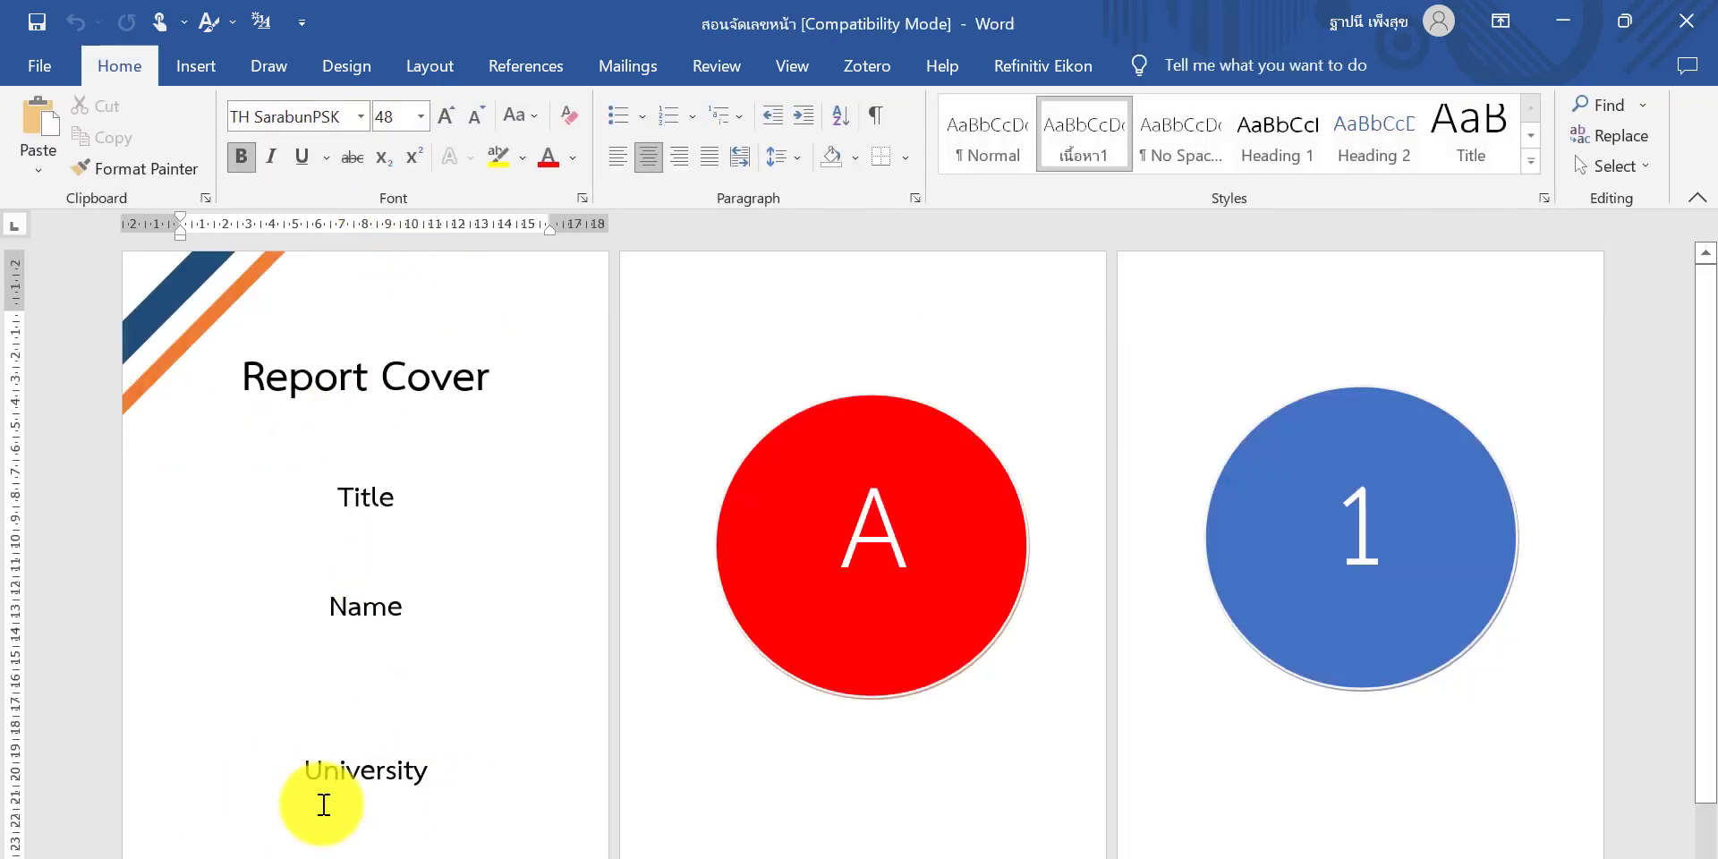
pyautogui.scroll(-1, 385, 774)
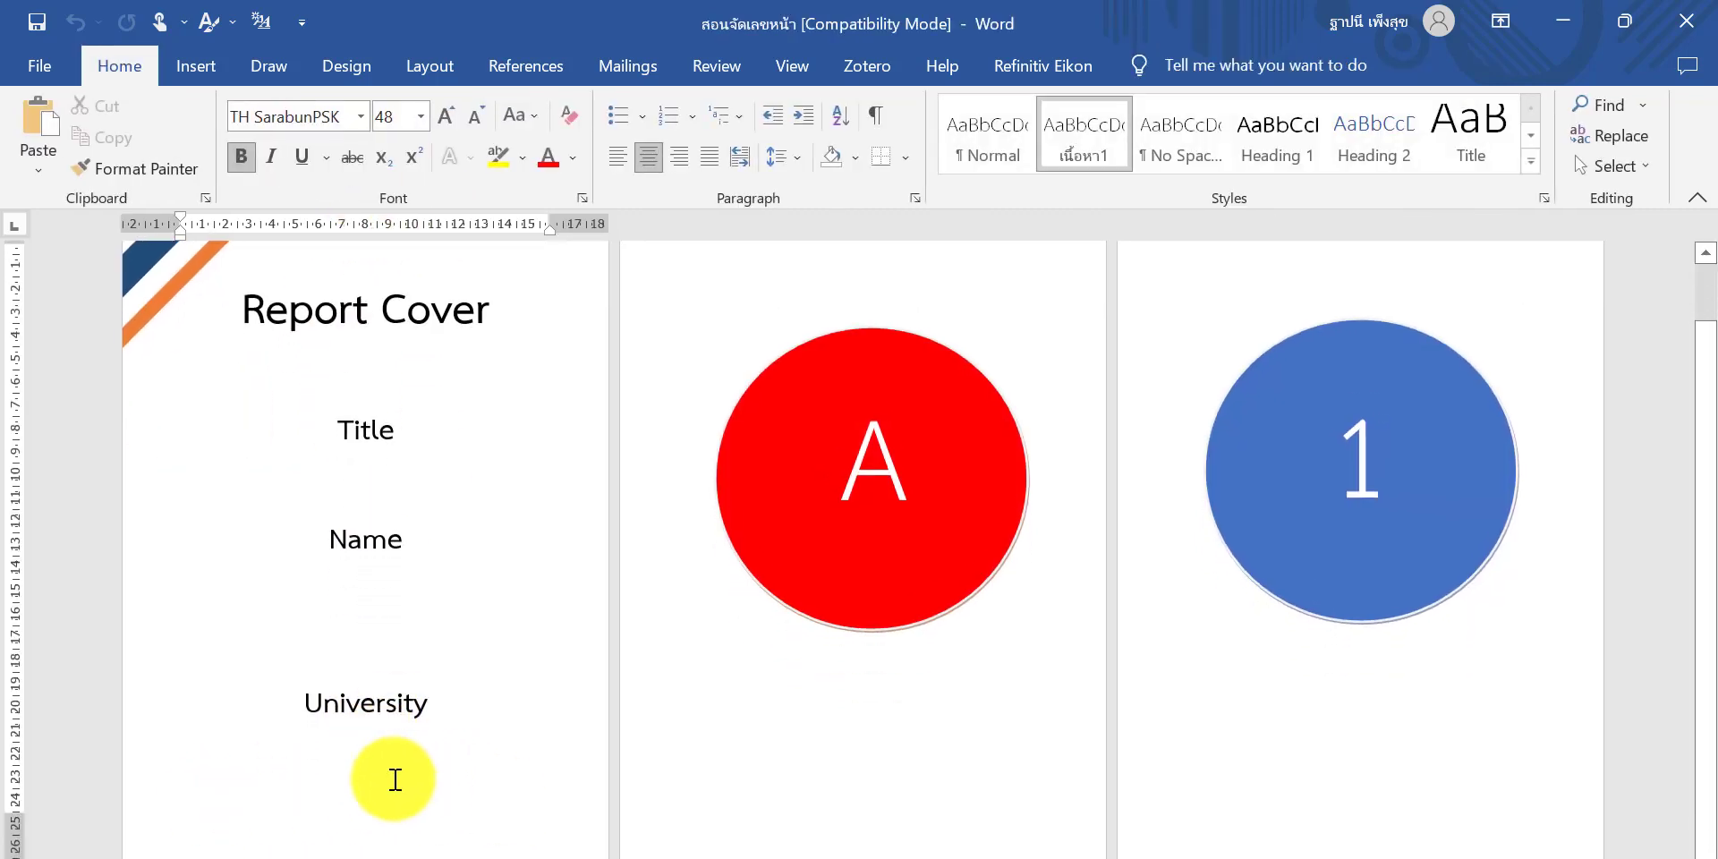
pyautogui.press('Return')
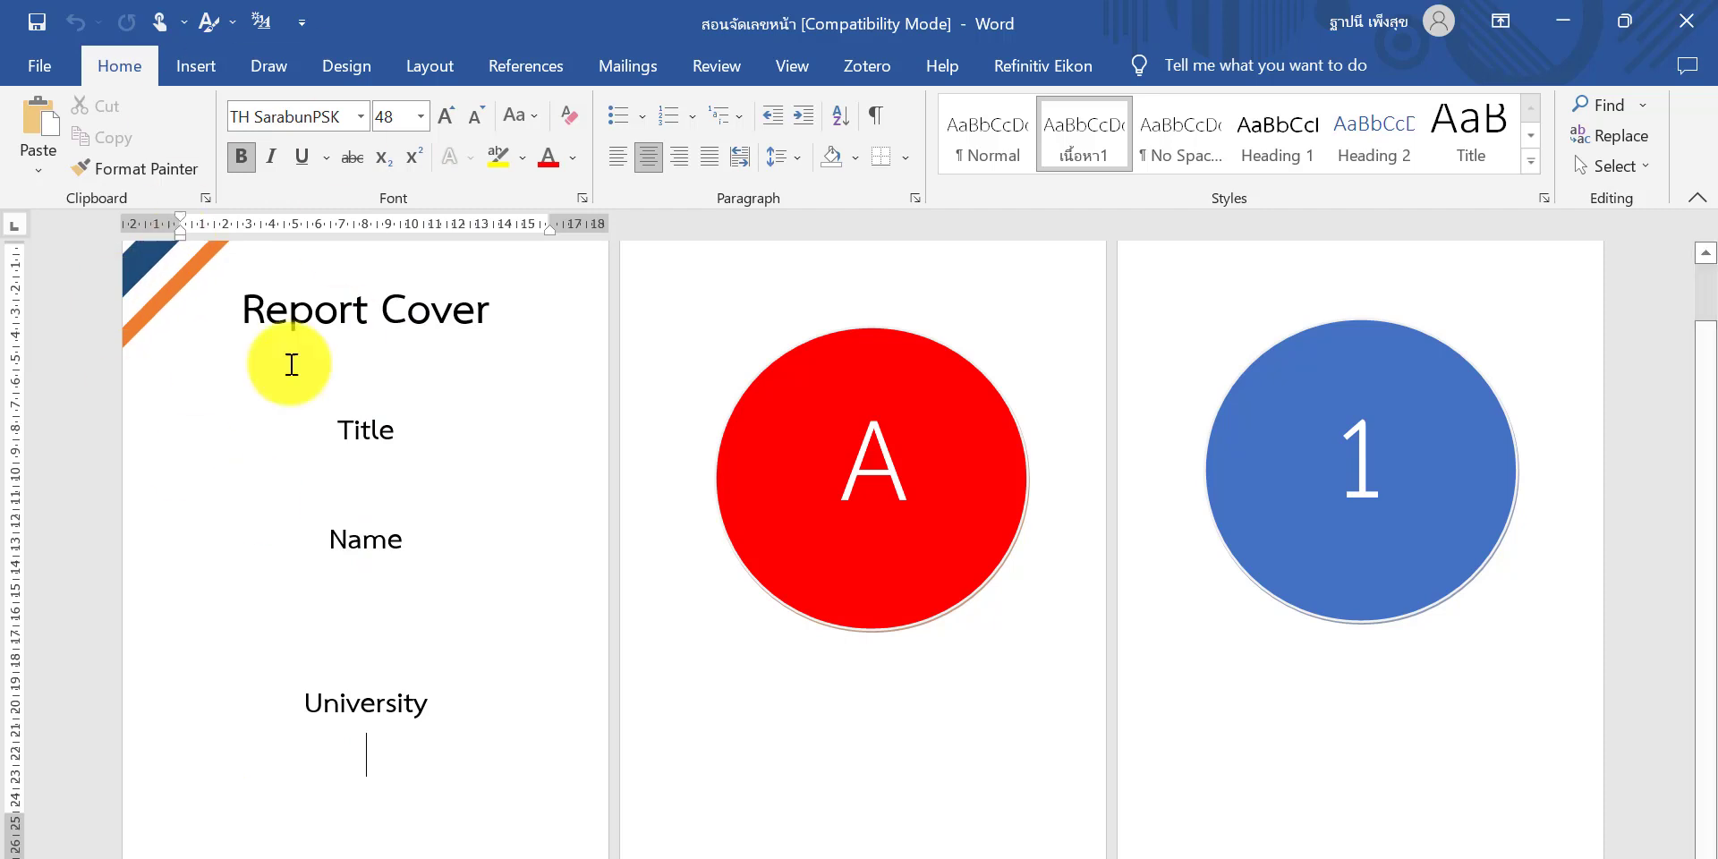
pyautogui.click(411, 65)
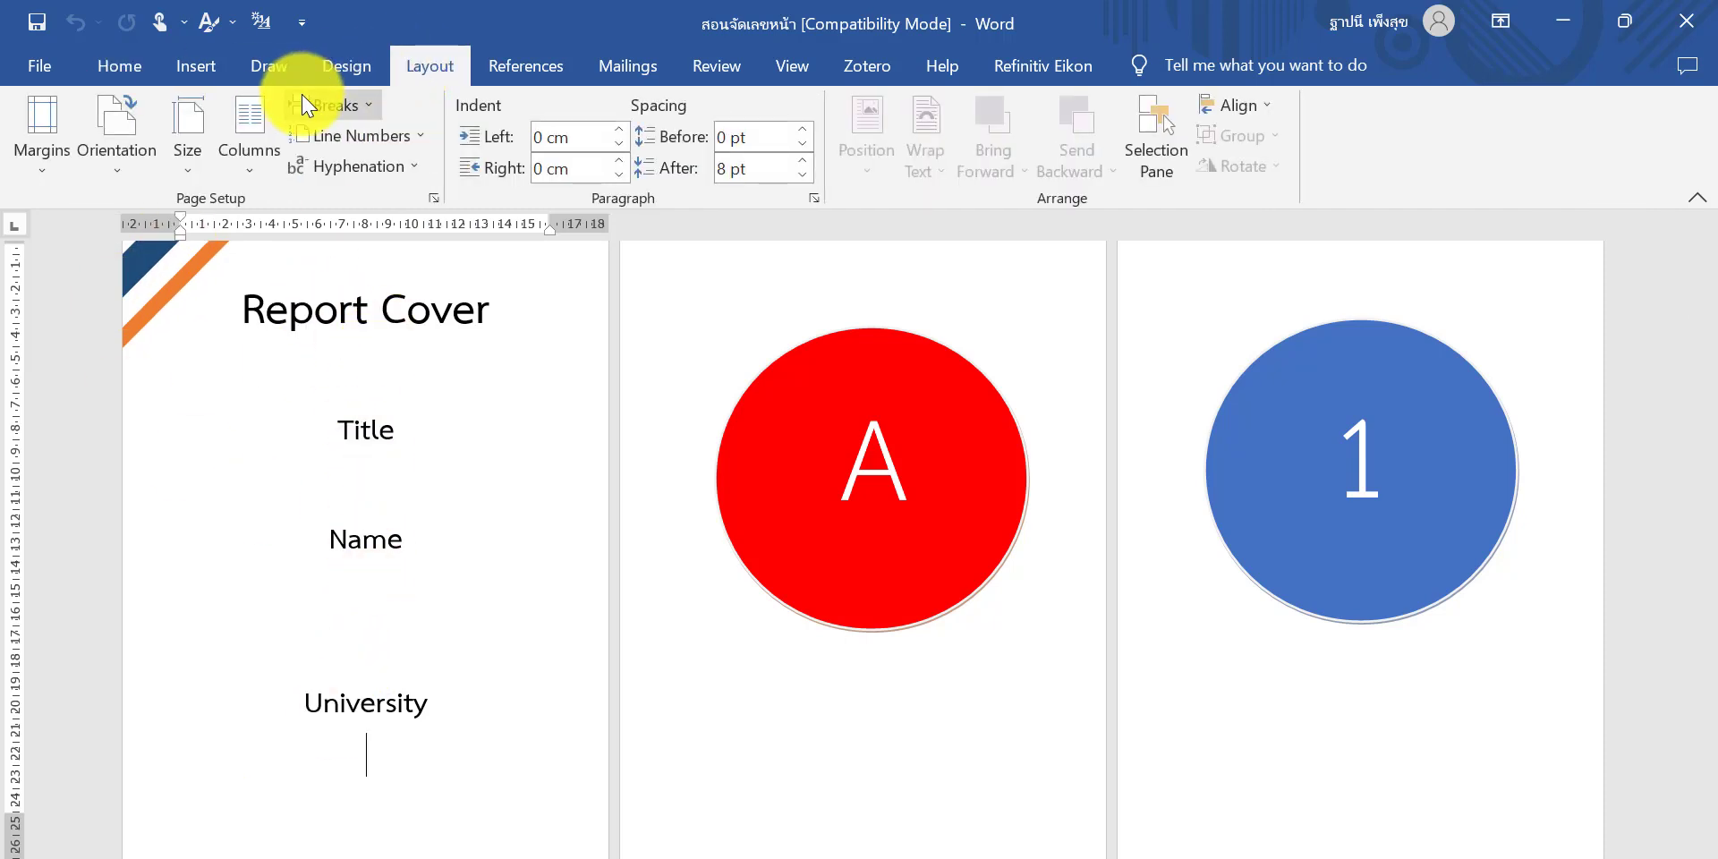
pyautogui.click(304, 100)
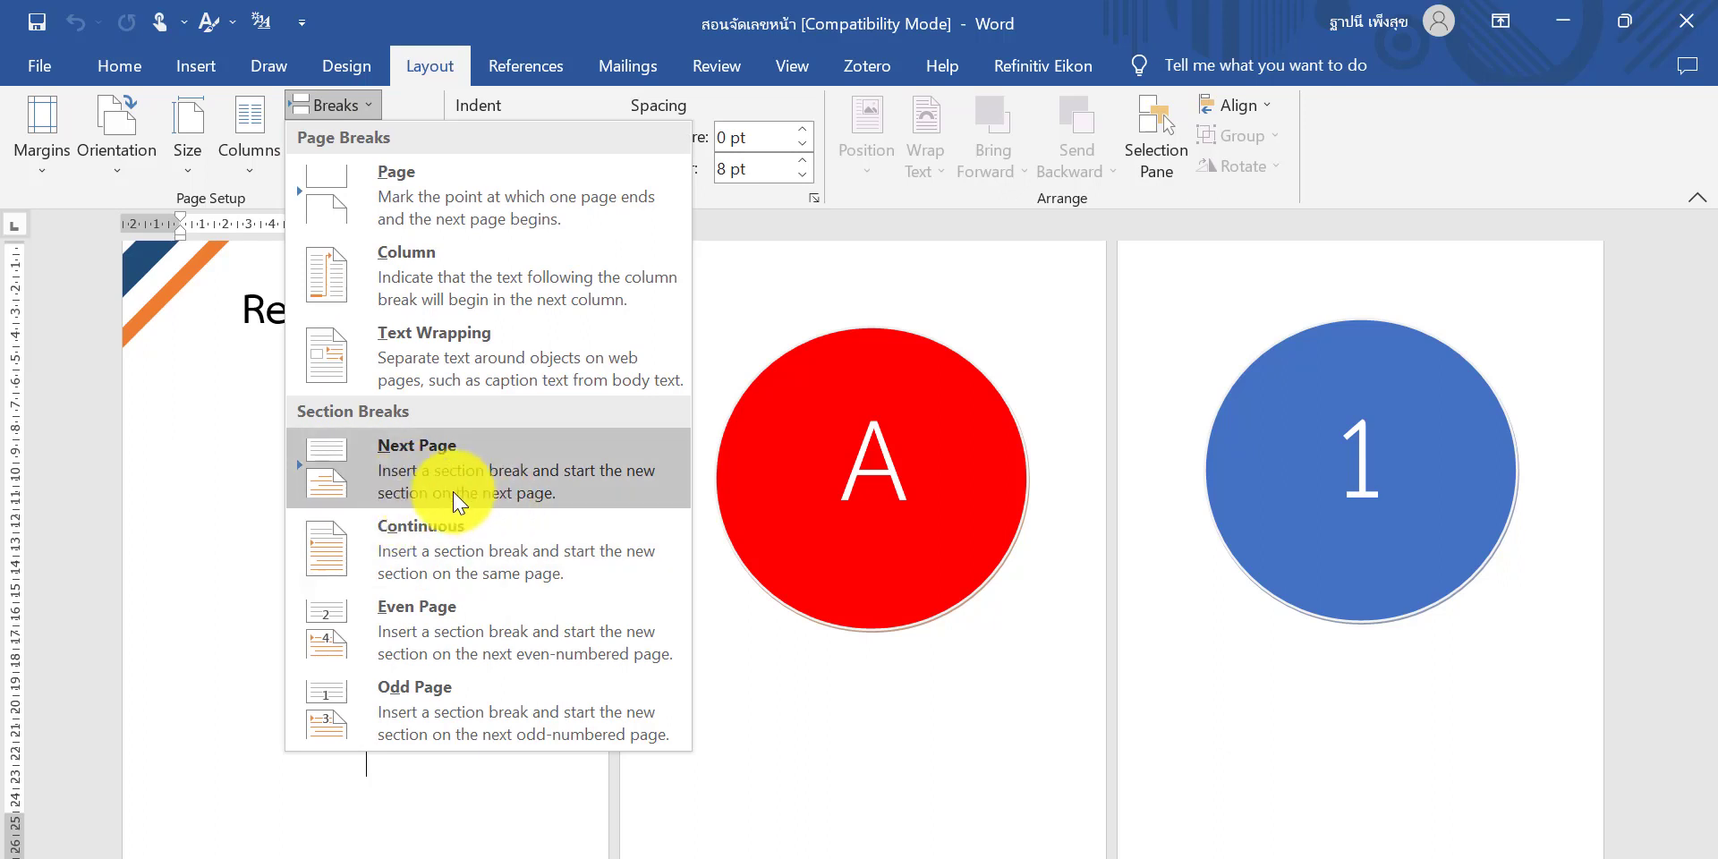
pyautogui.click(501, 492)
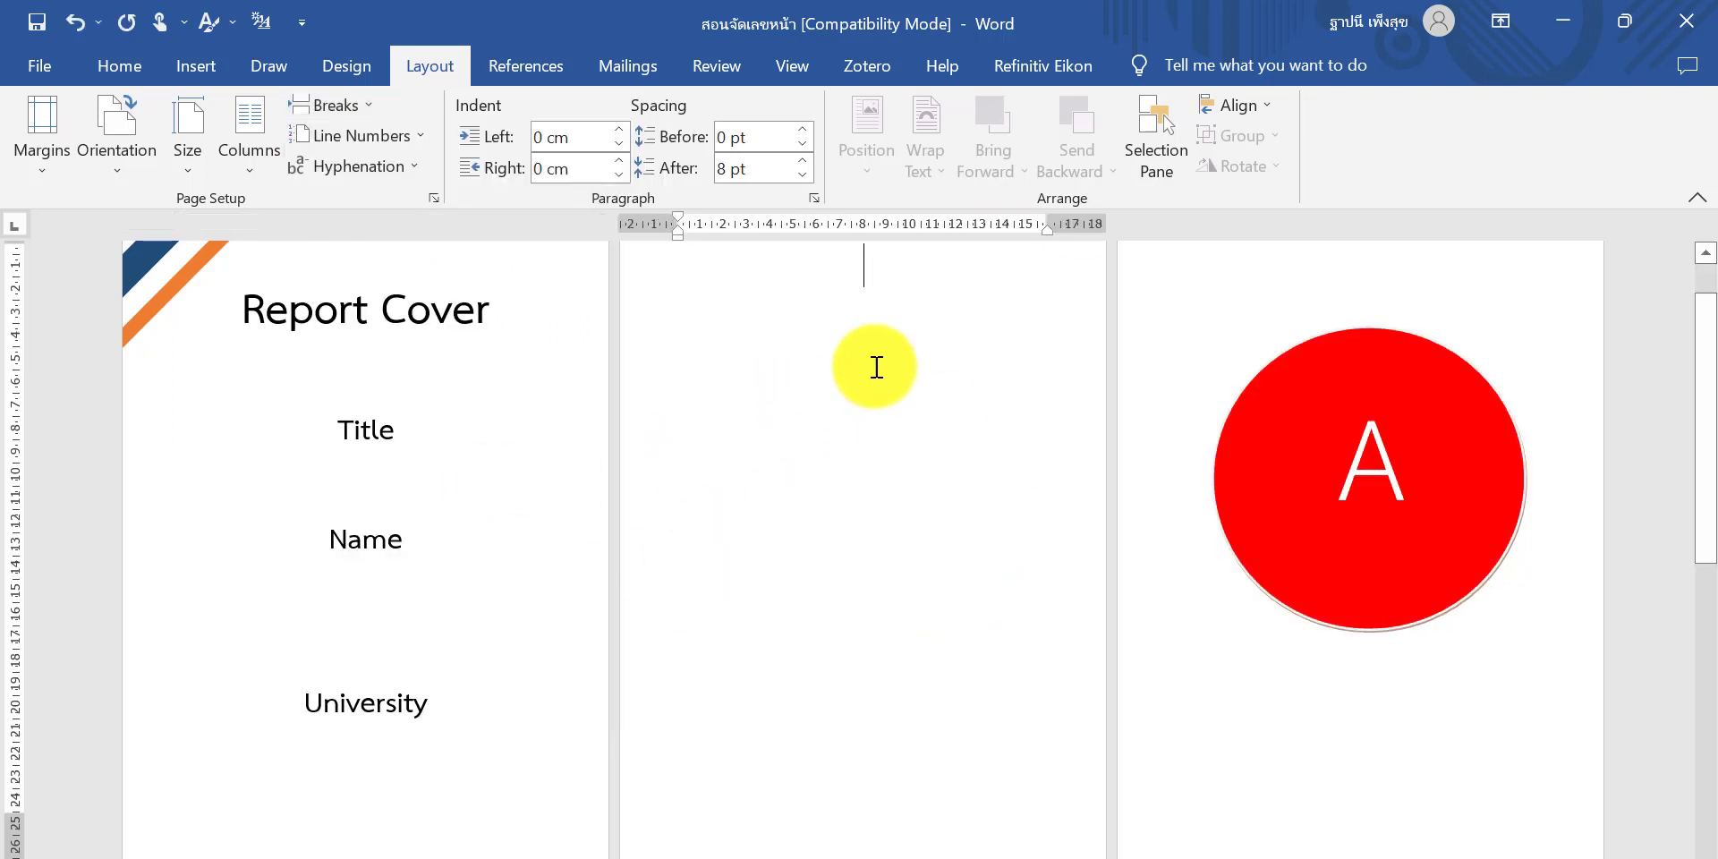
# - Open the headers for editing from the new blank page
pyautogui.scroll(1, 829, 312)
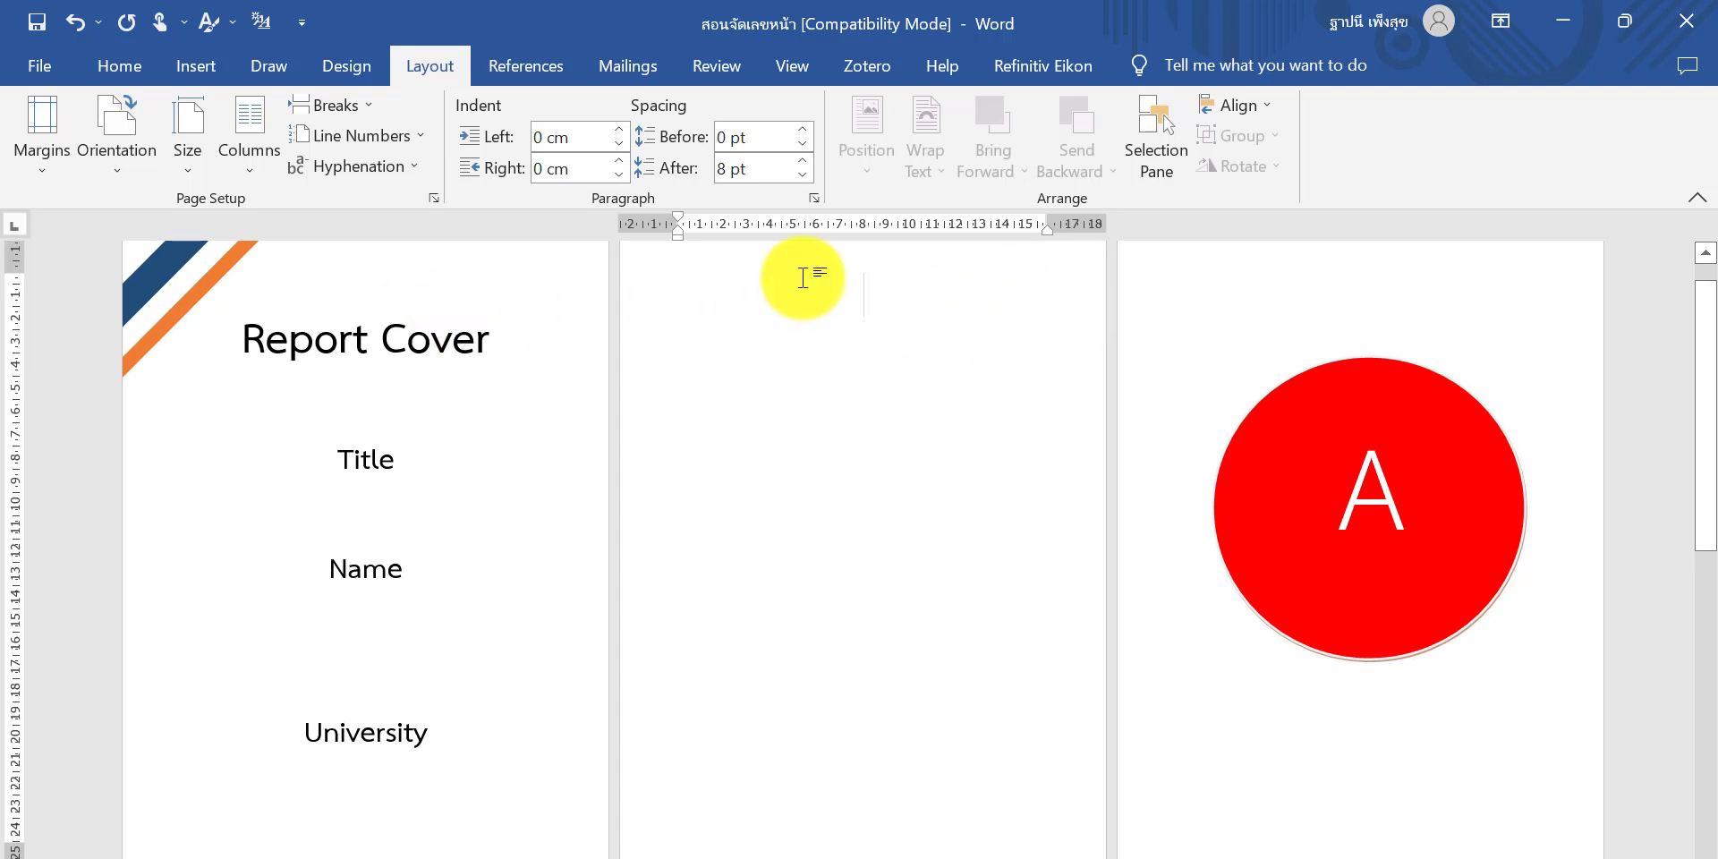
pyautogui.doubleClick(805, 278)
pyautogui.scroll(1, 712, 273)
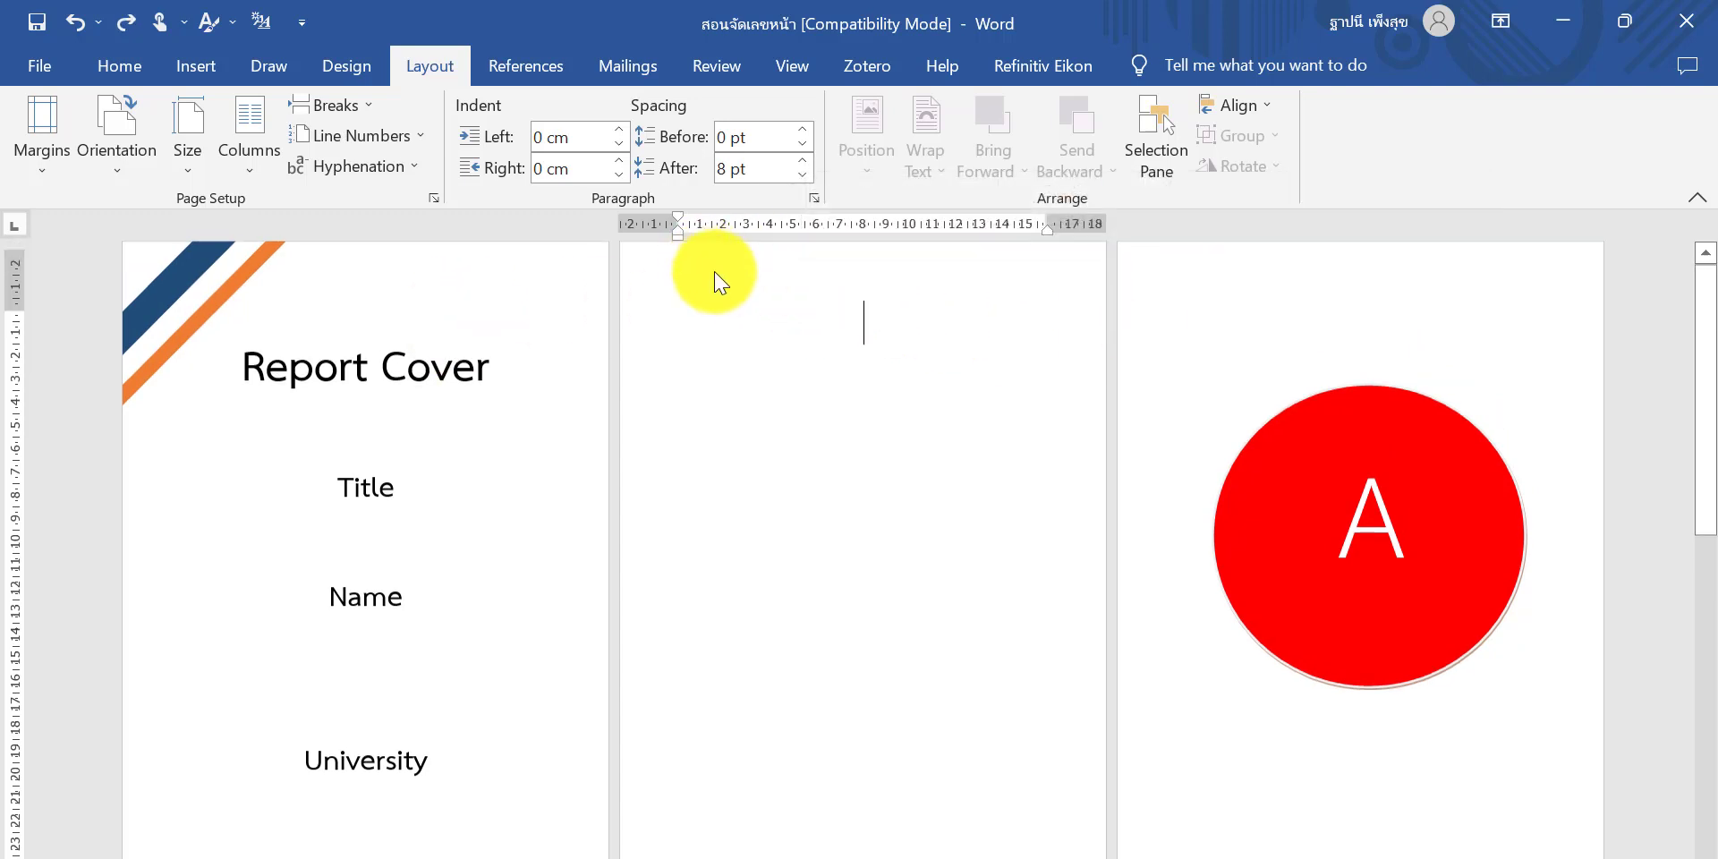
pyautogui.doubleClick(716, 280)
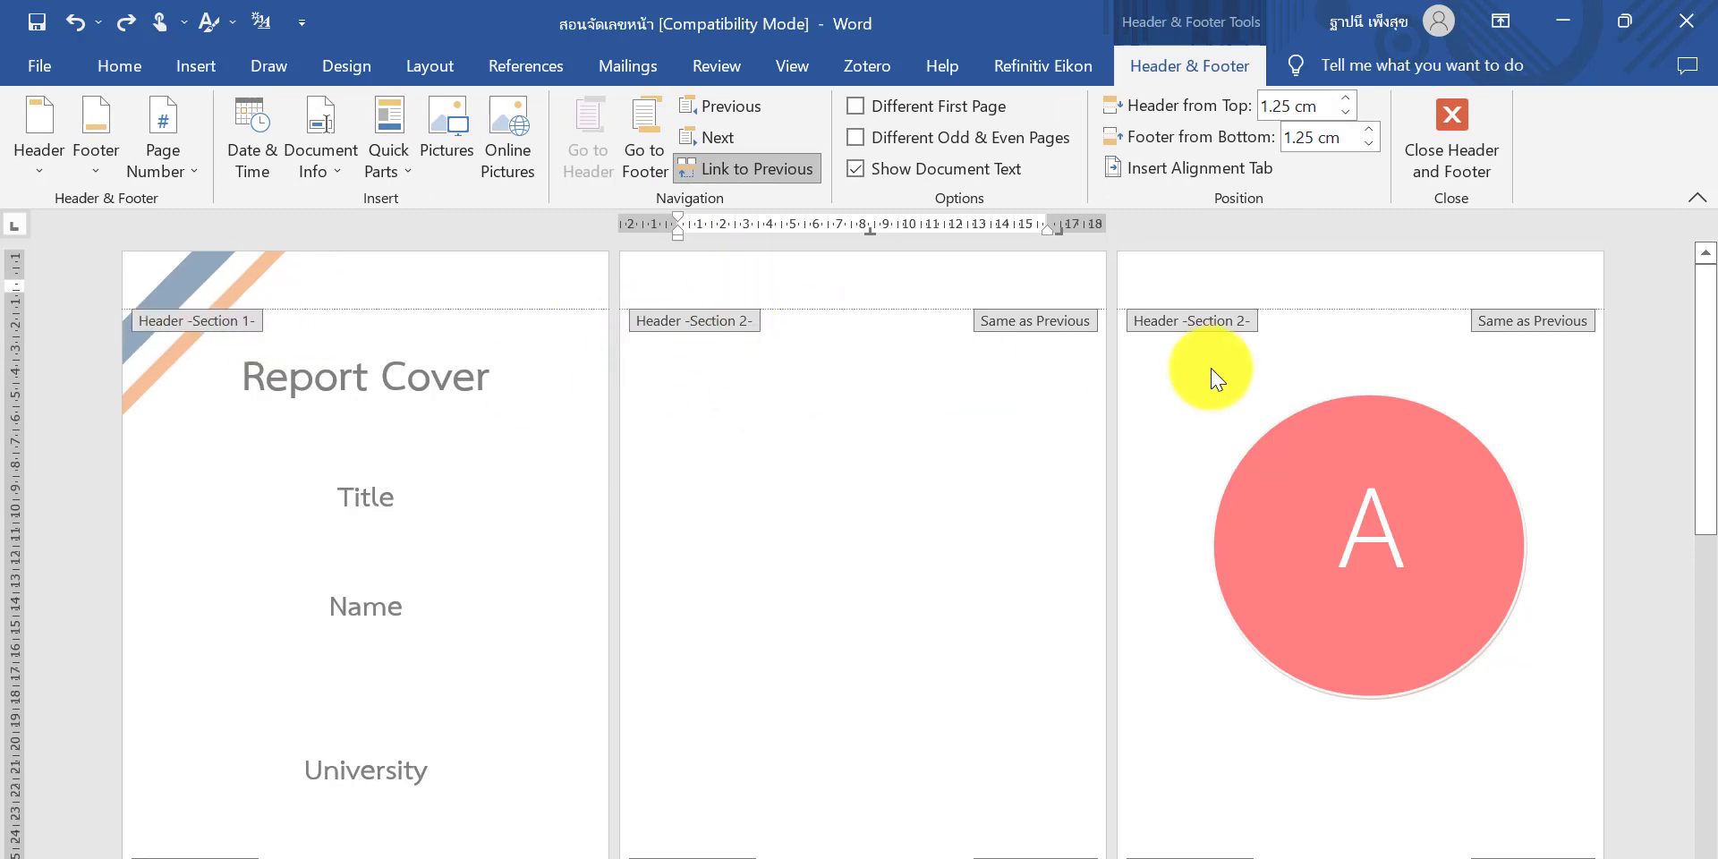
# - Insert a second Next Page section break after the blank page and reopen the three sections' headers
pyautogui.doubleClick(974, 484)
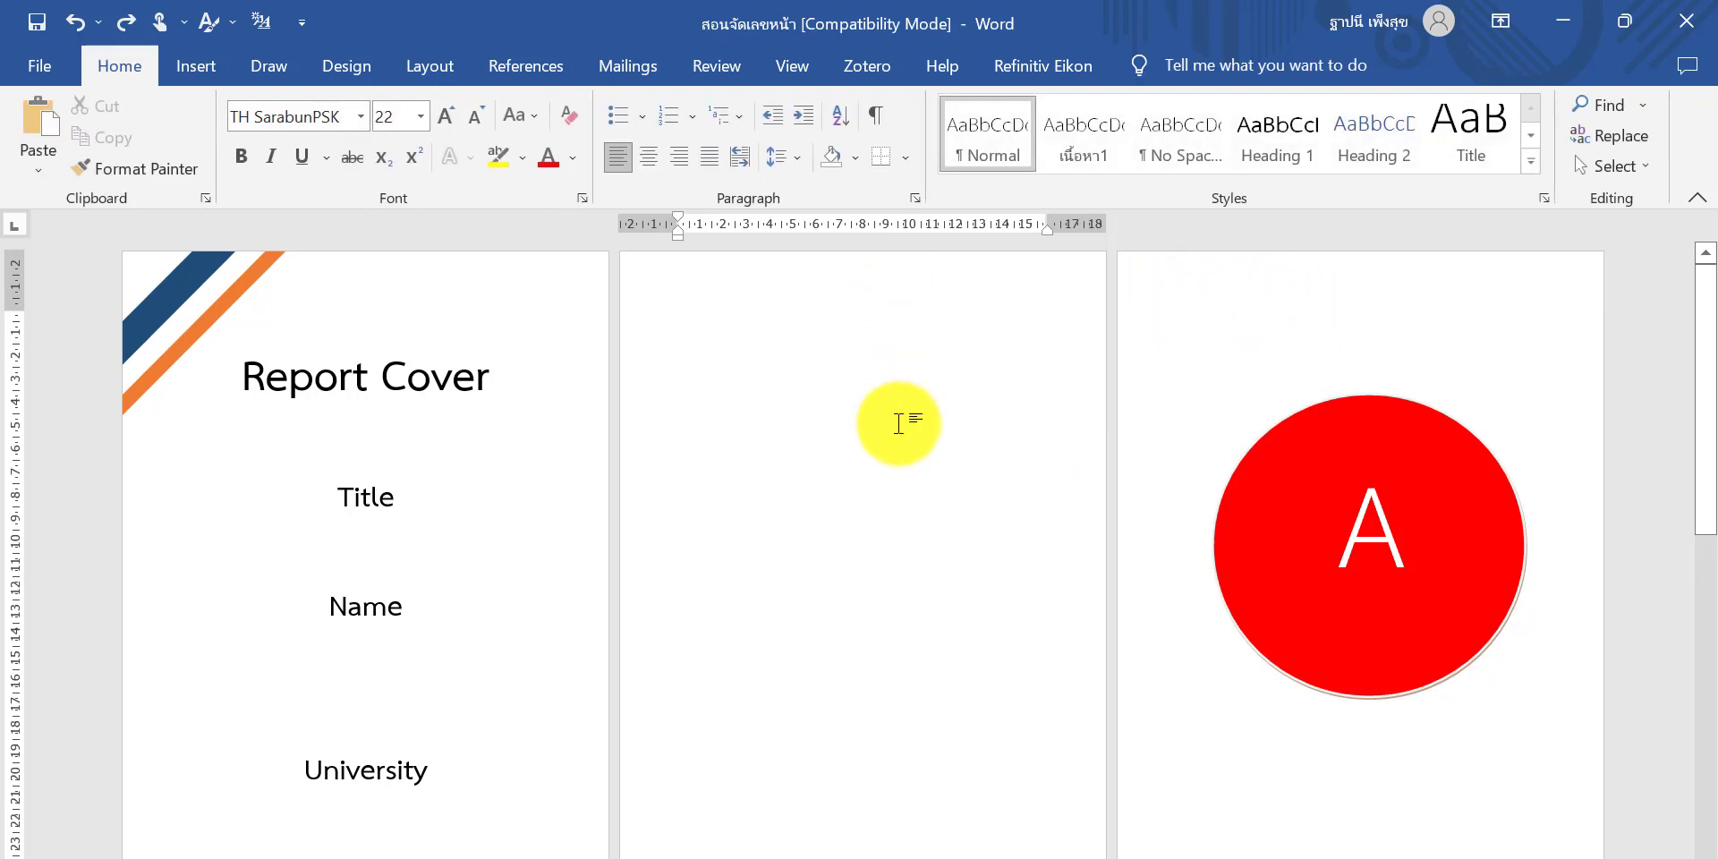
pyautogui.click(433, 67)
pyautogui.click(333, 105)
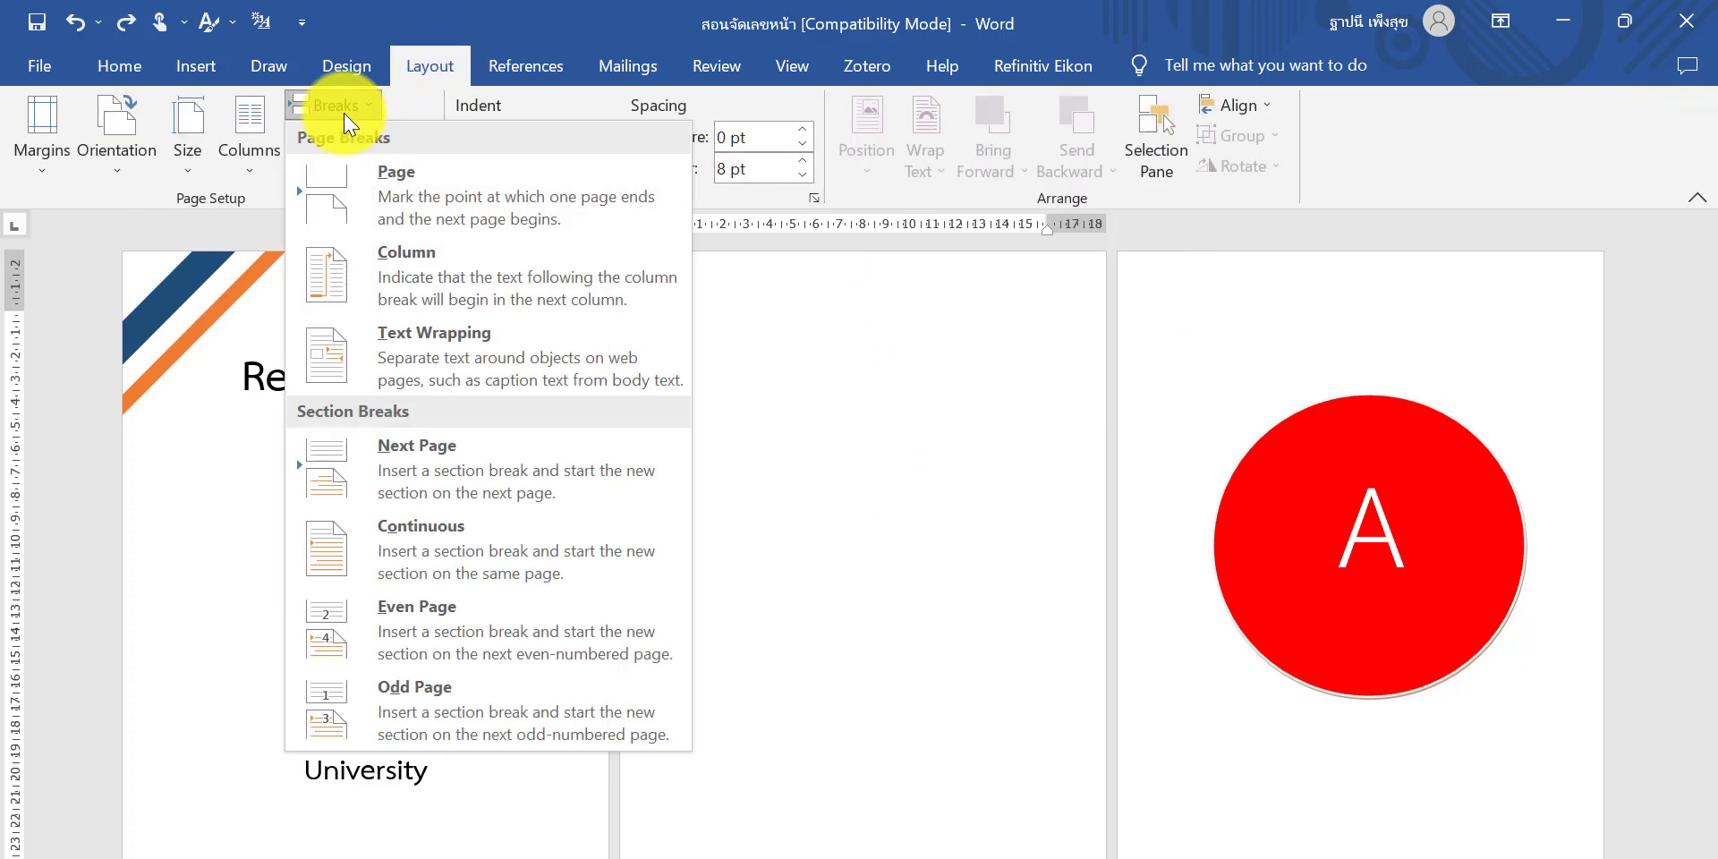
pyautogui.click(394, 442)
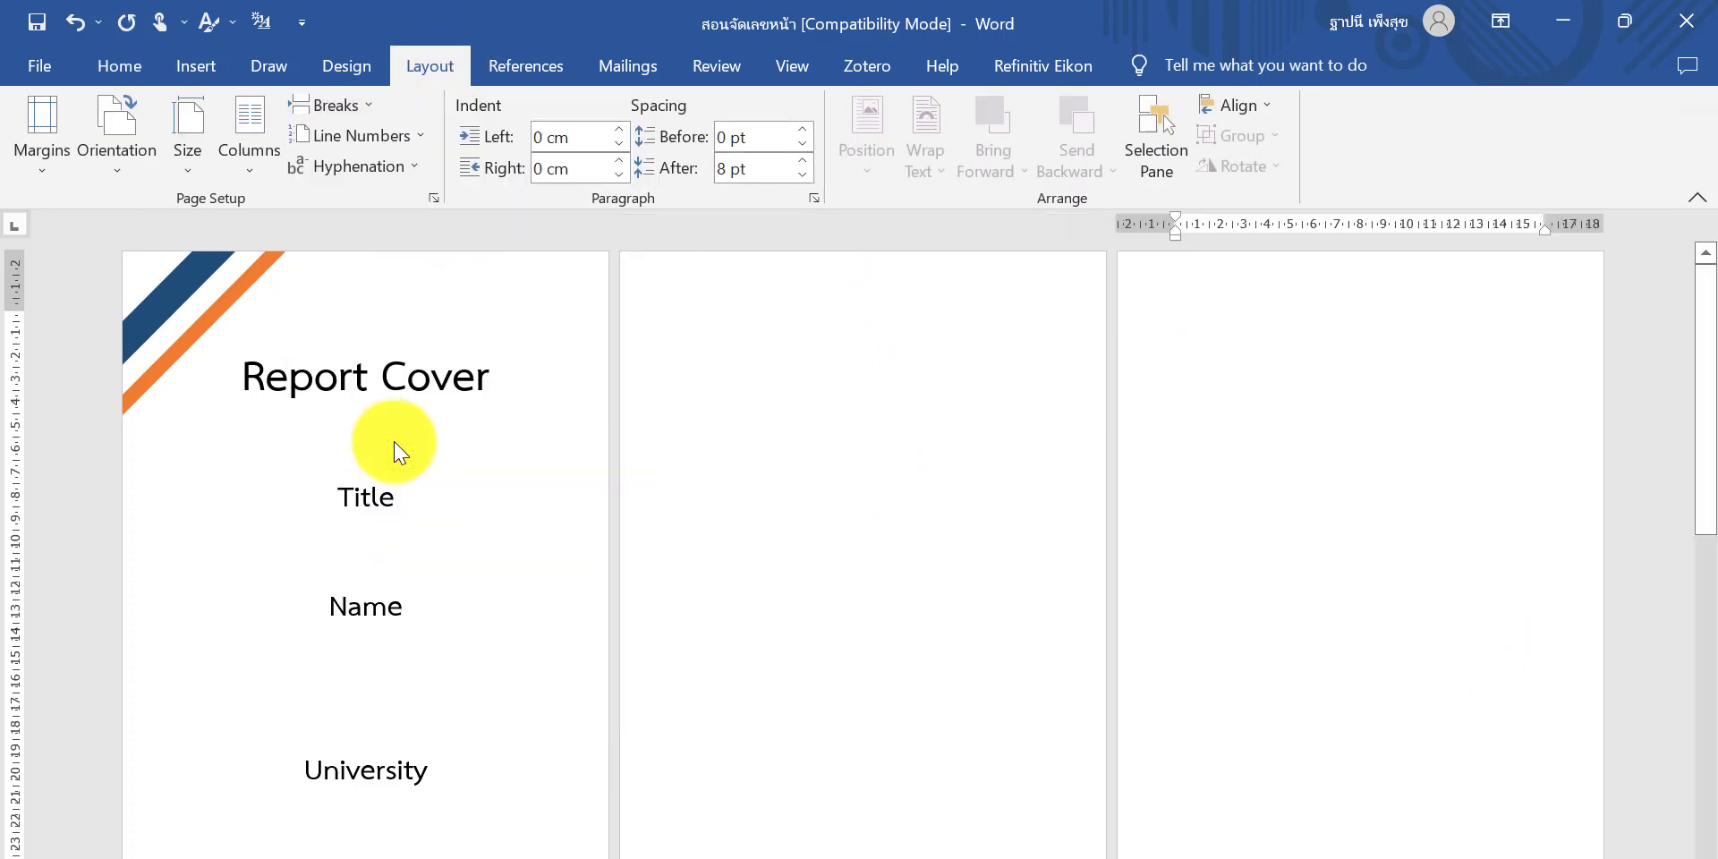
pyautogui.doubleClick(906, 296)
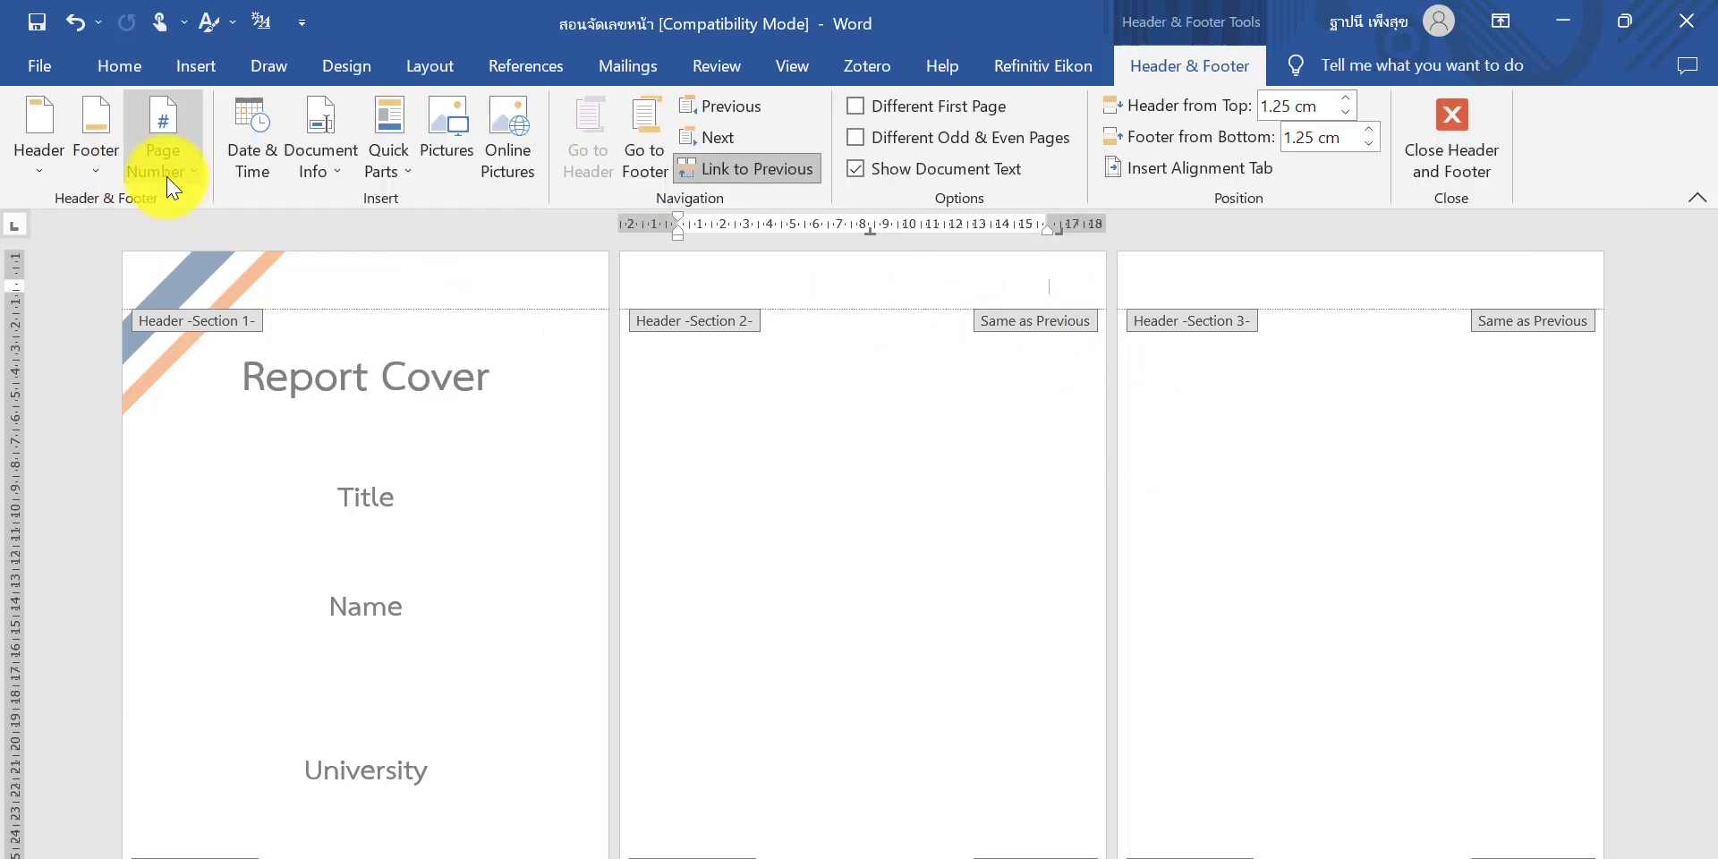
# - Add Plain Number 3 page numbers at the top right of every page's header
pyautogui.click(165, 177)
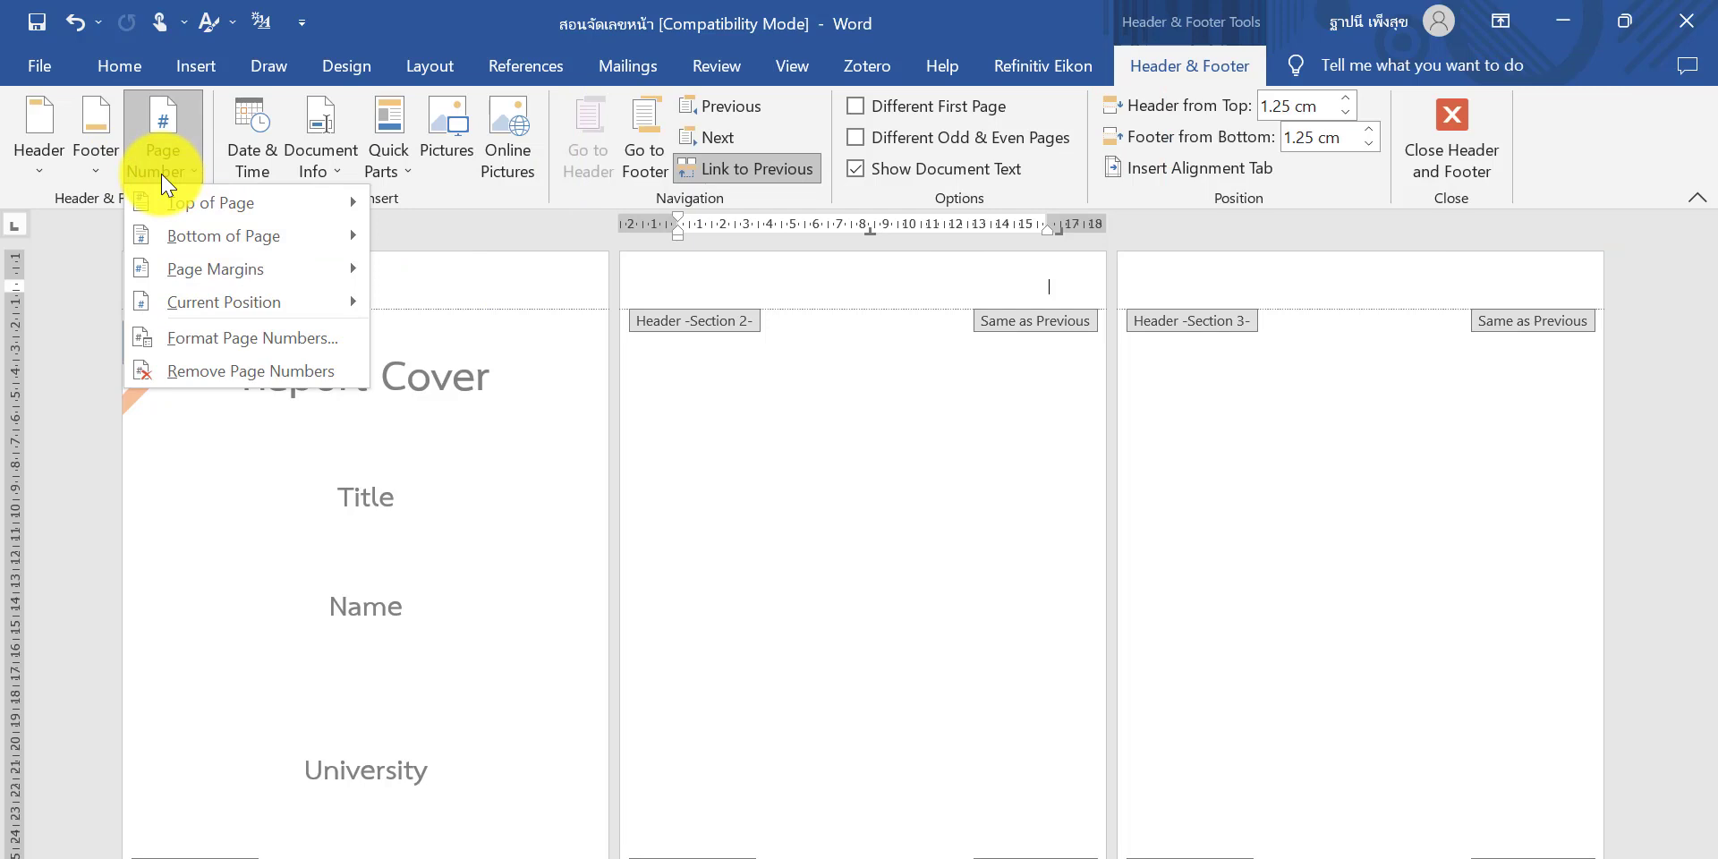
pyautogui.moveTo(161, 201)
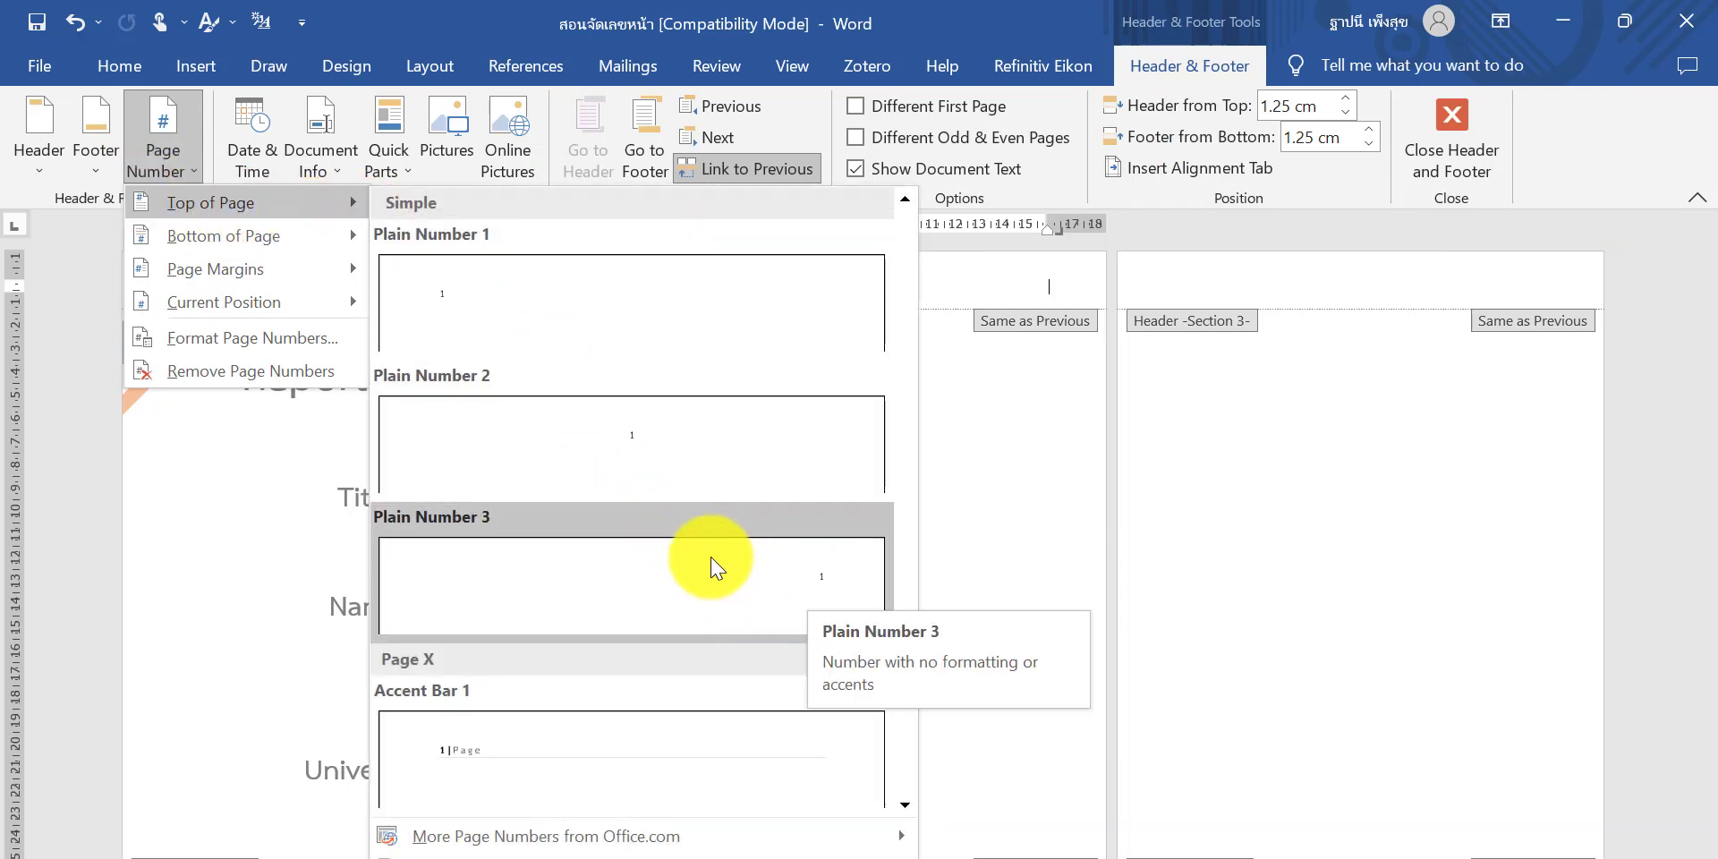
pyautogui.click(799, 591)
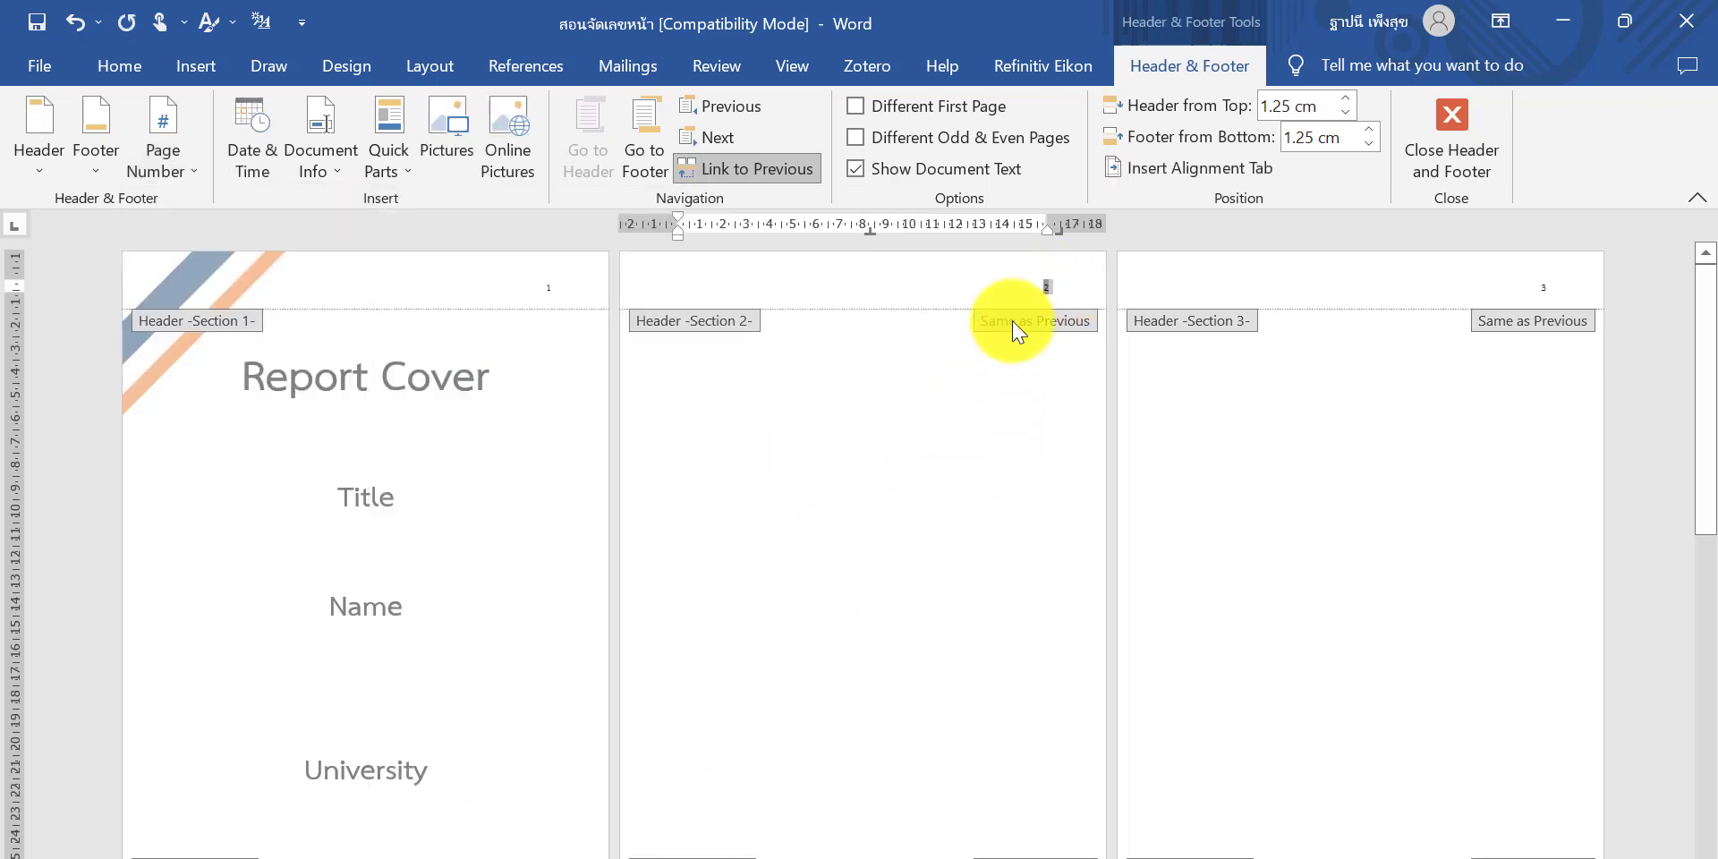
pyautogui.click(161, 152)
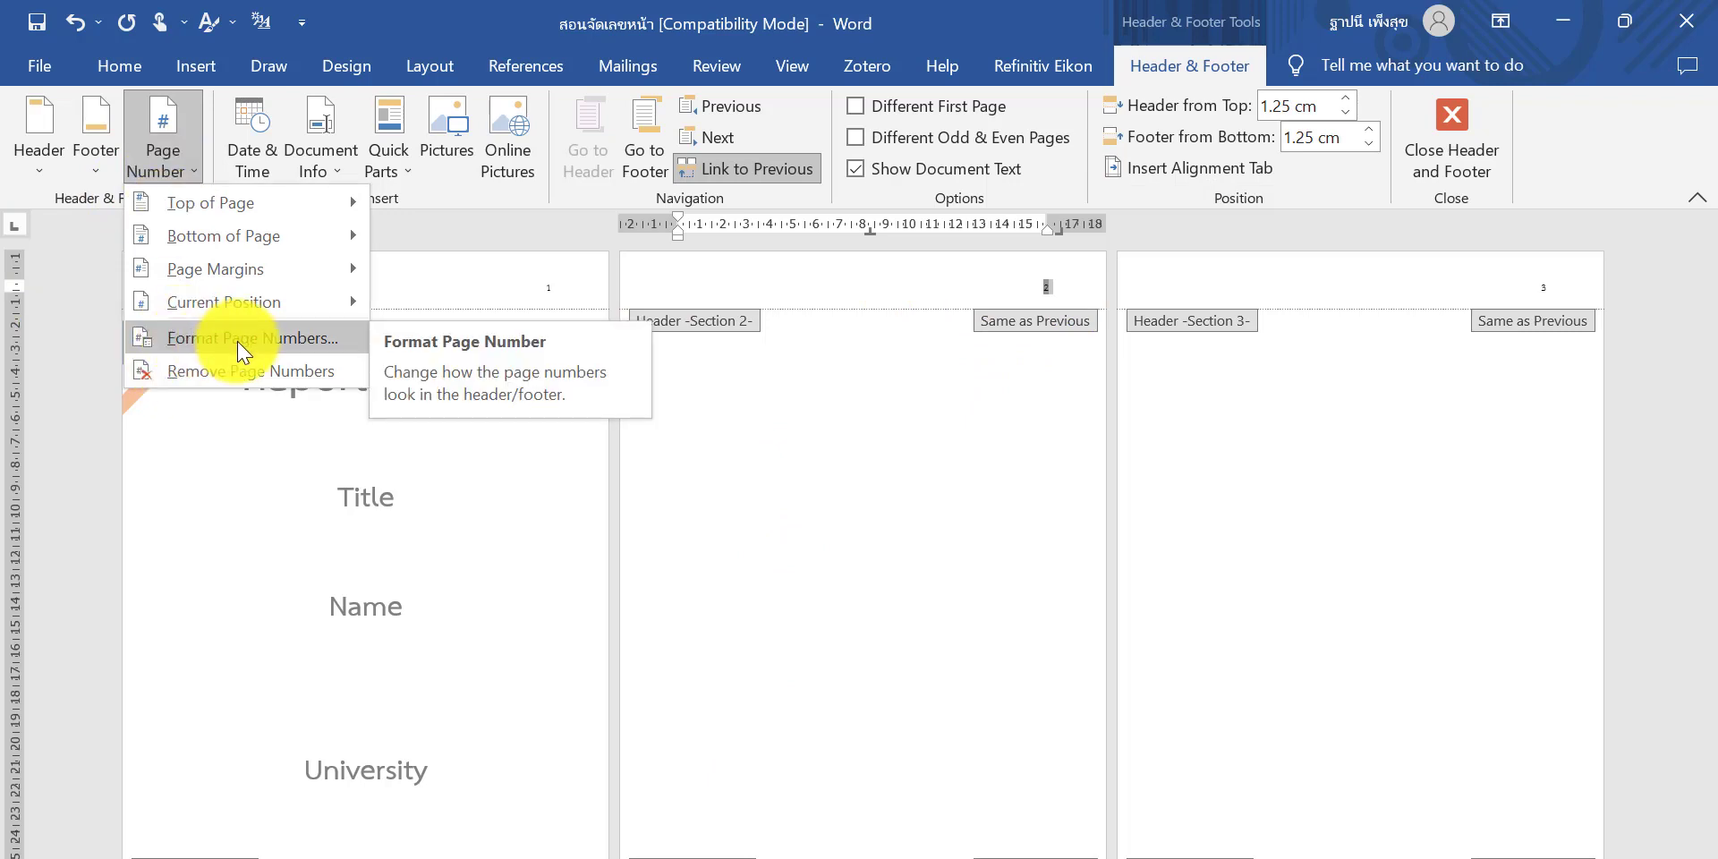
# - Format section 2's page numbers as A, B, C lettering starting at A
pyautogui.click(238, 344)
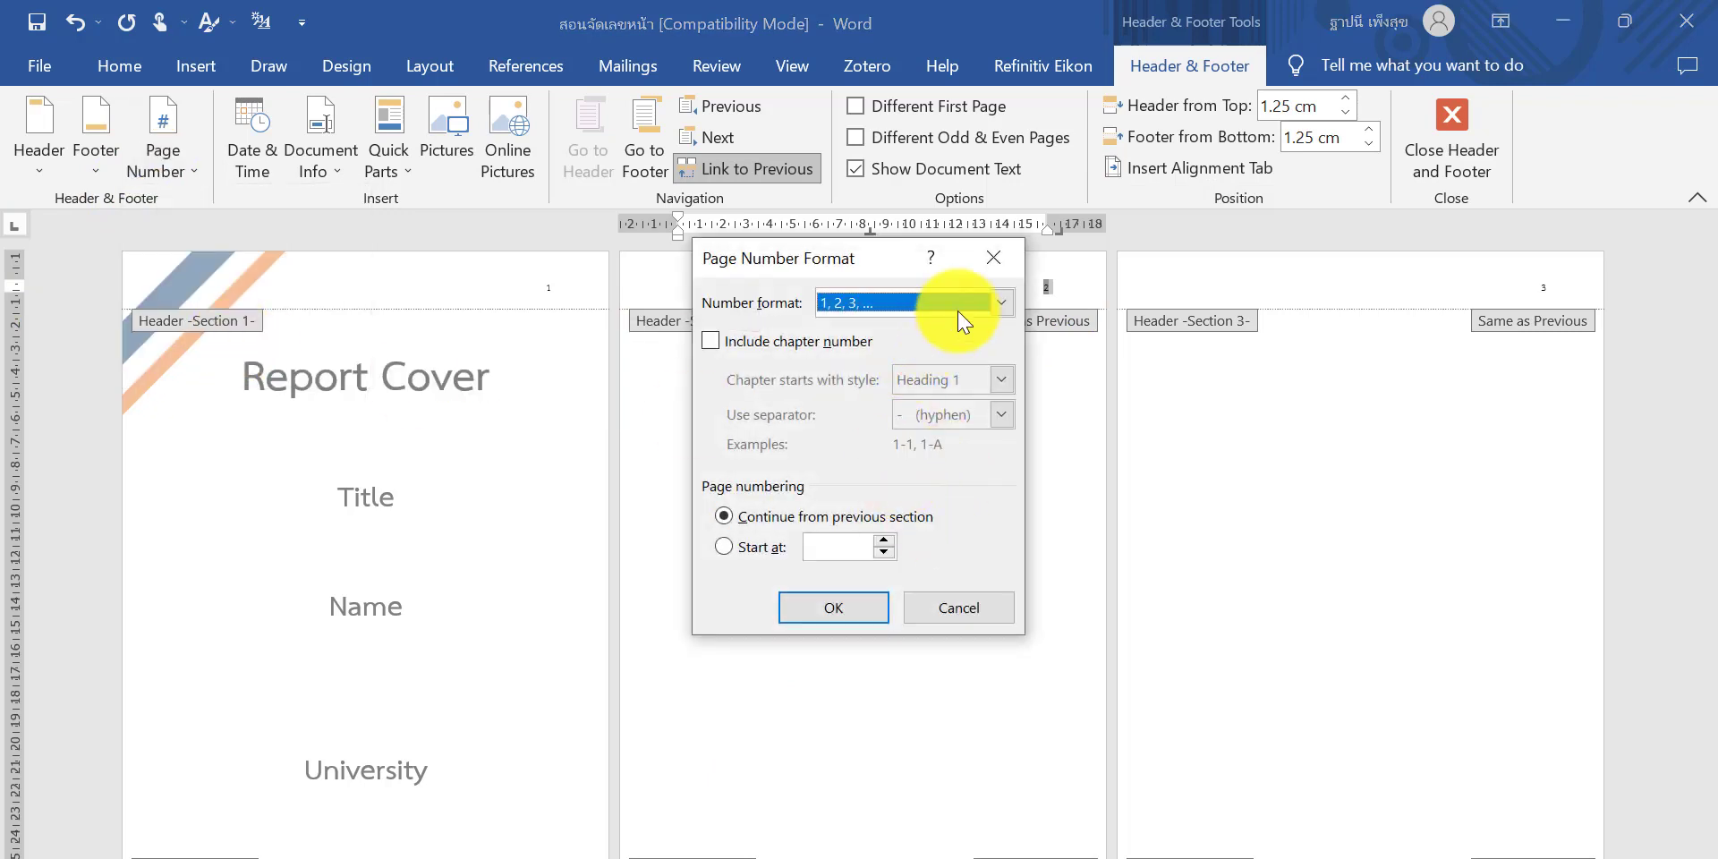
pyautogui.click(1002, 304)
pyautogui.click(930, 384)
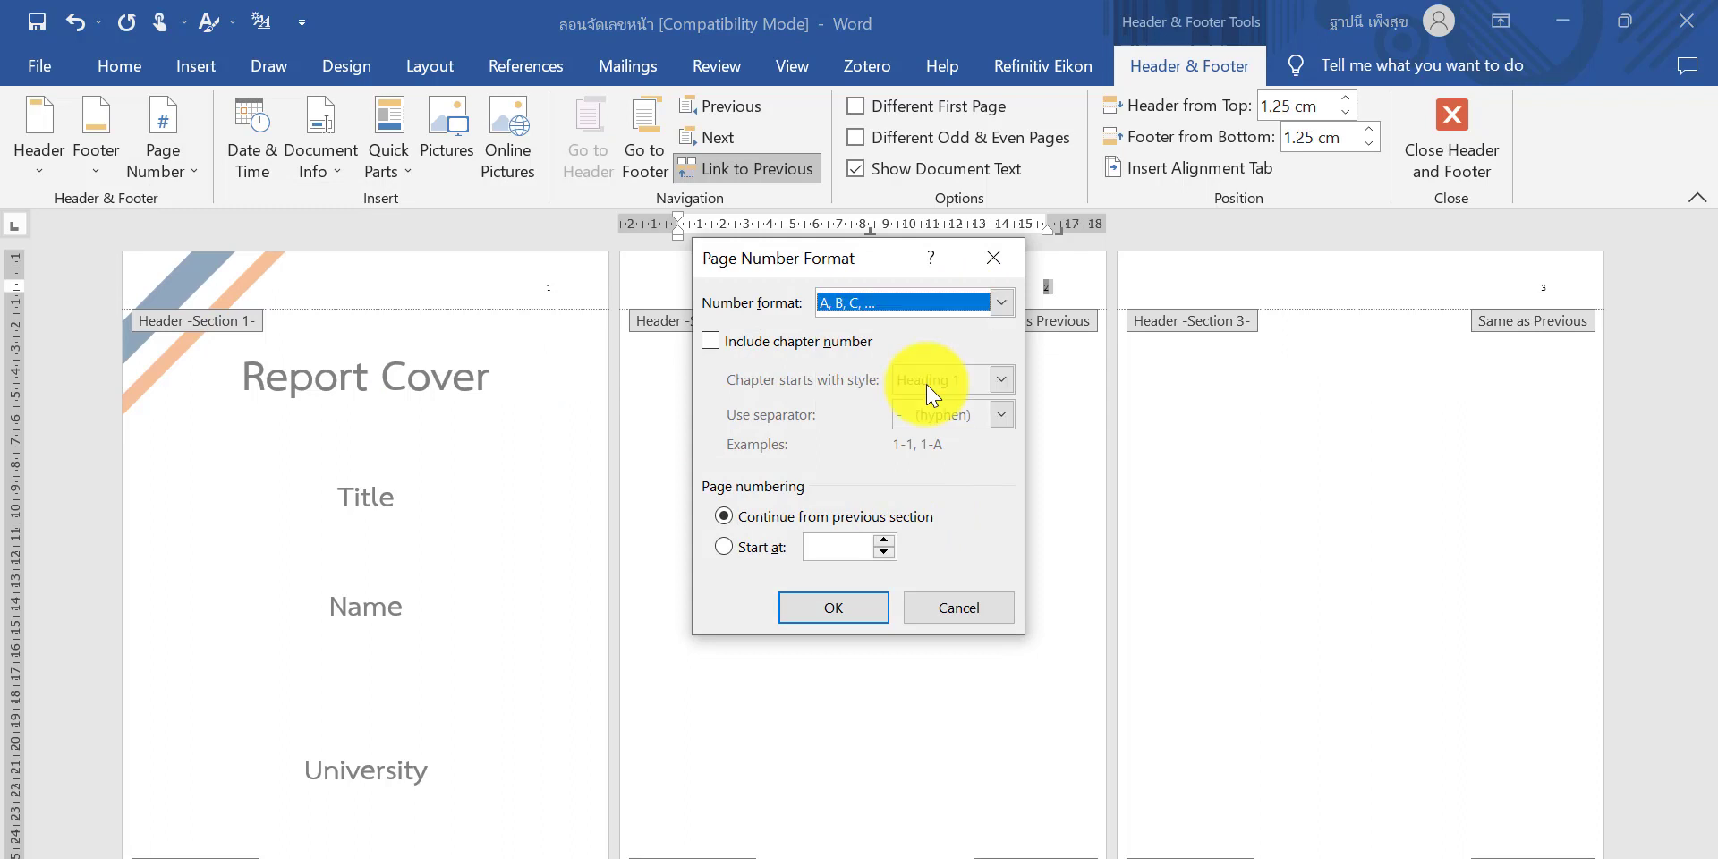
pyautogui.click(761, 546)
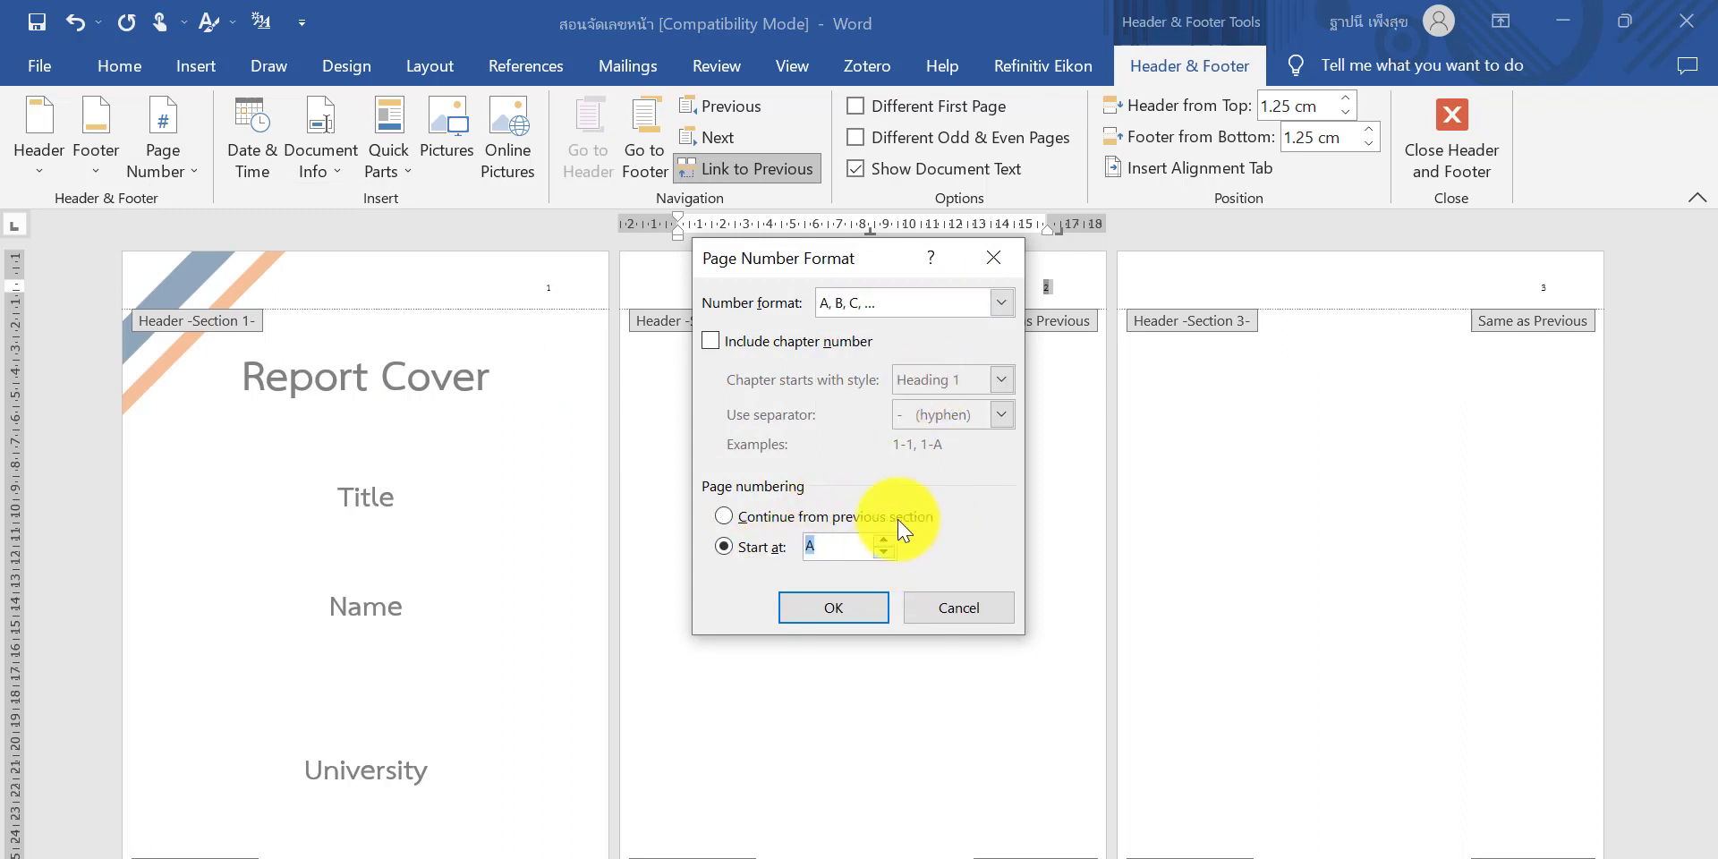
pyautogui.click(1002, 302)
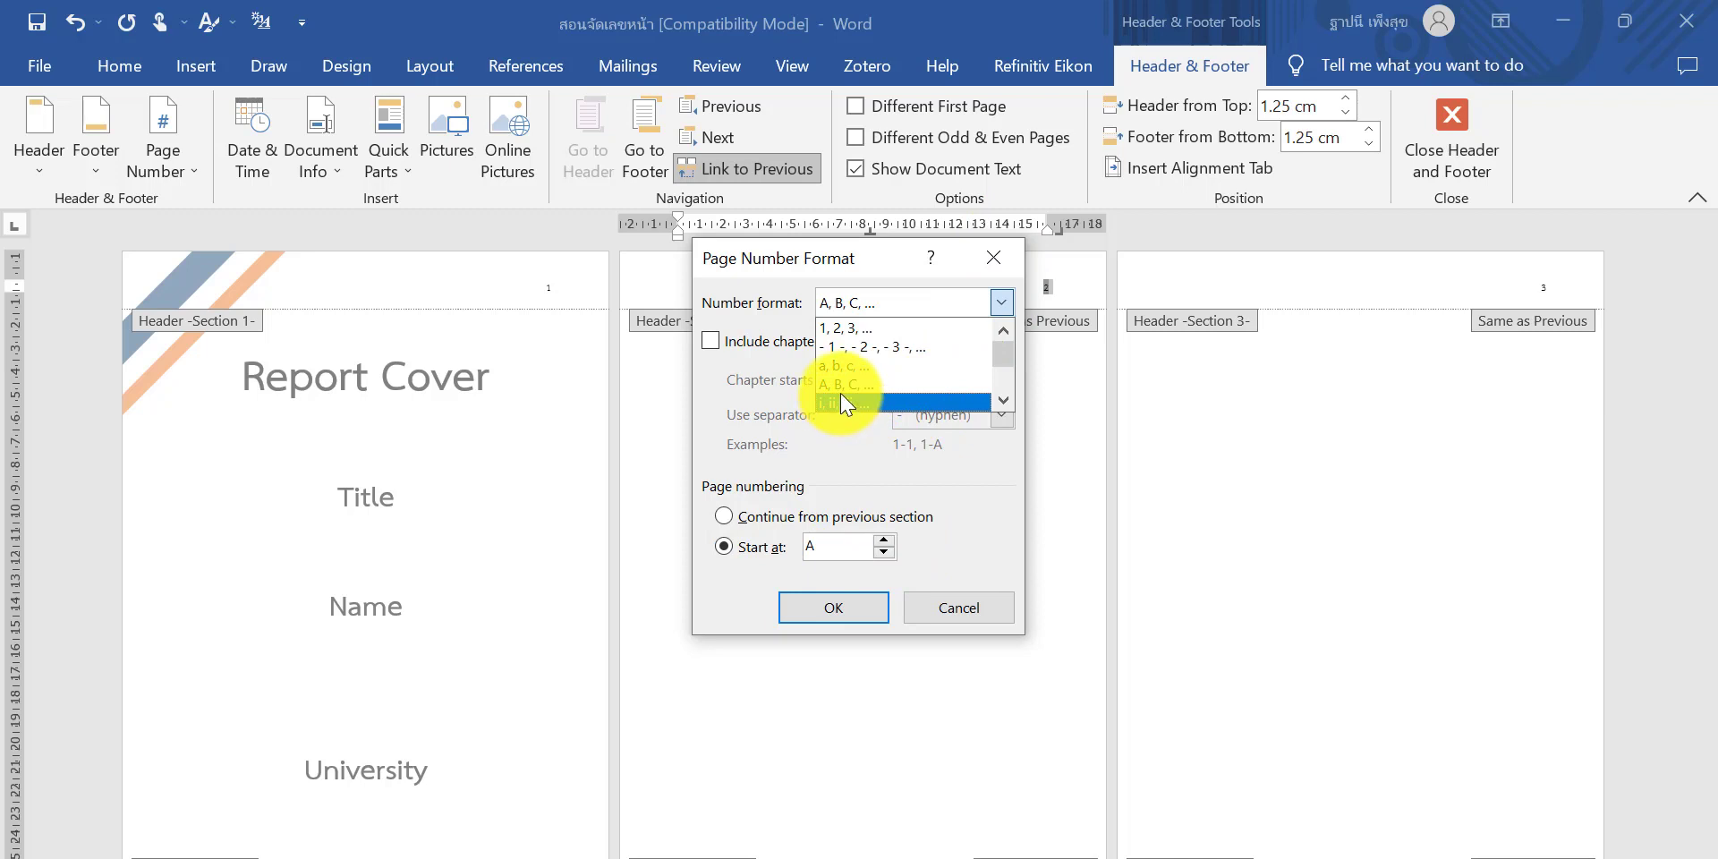
pyautogui.click(862, 403)
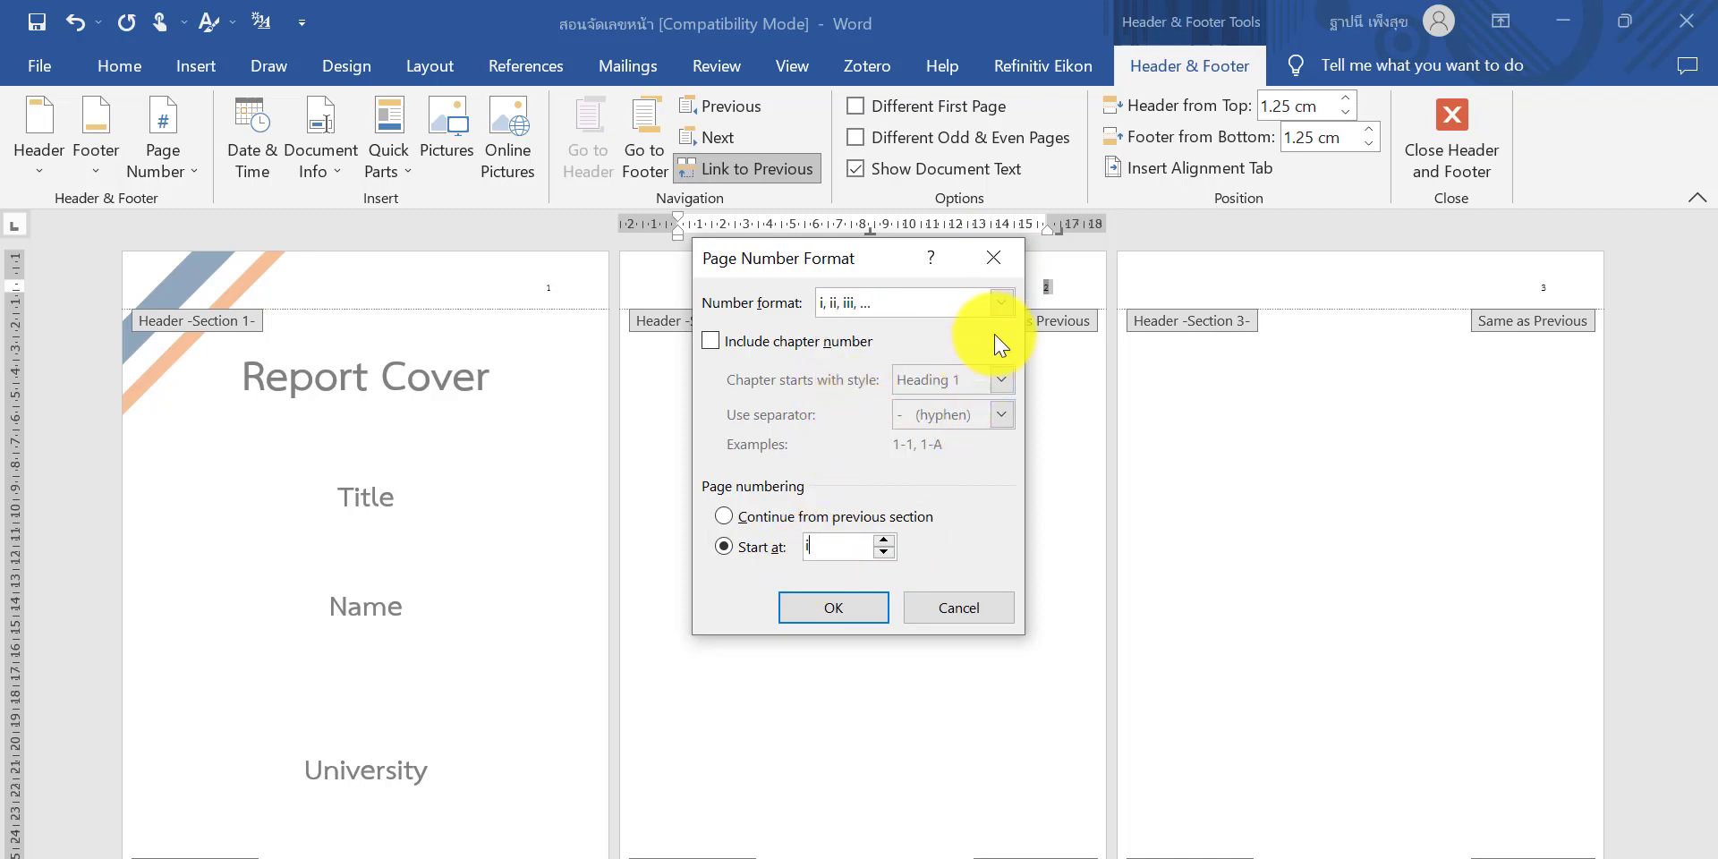
pyautogui.click(1001, 303)
pyautogui.click(933, 372)
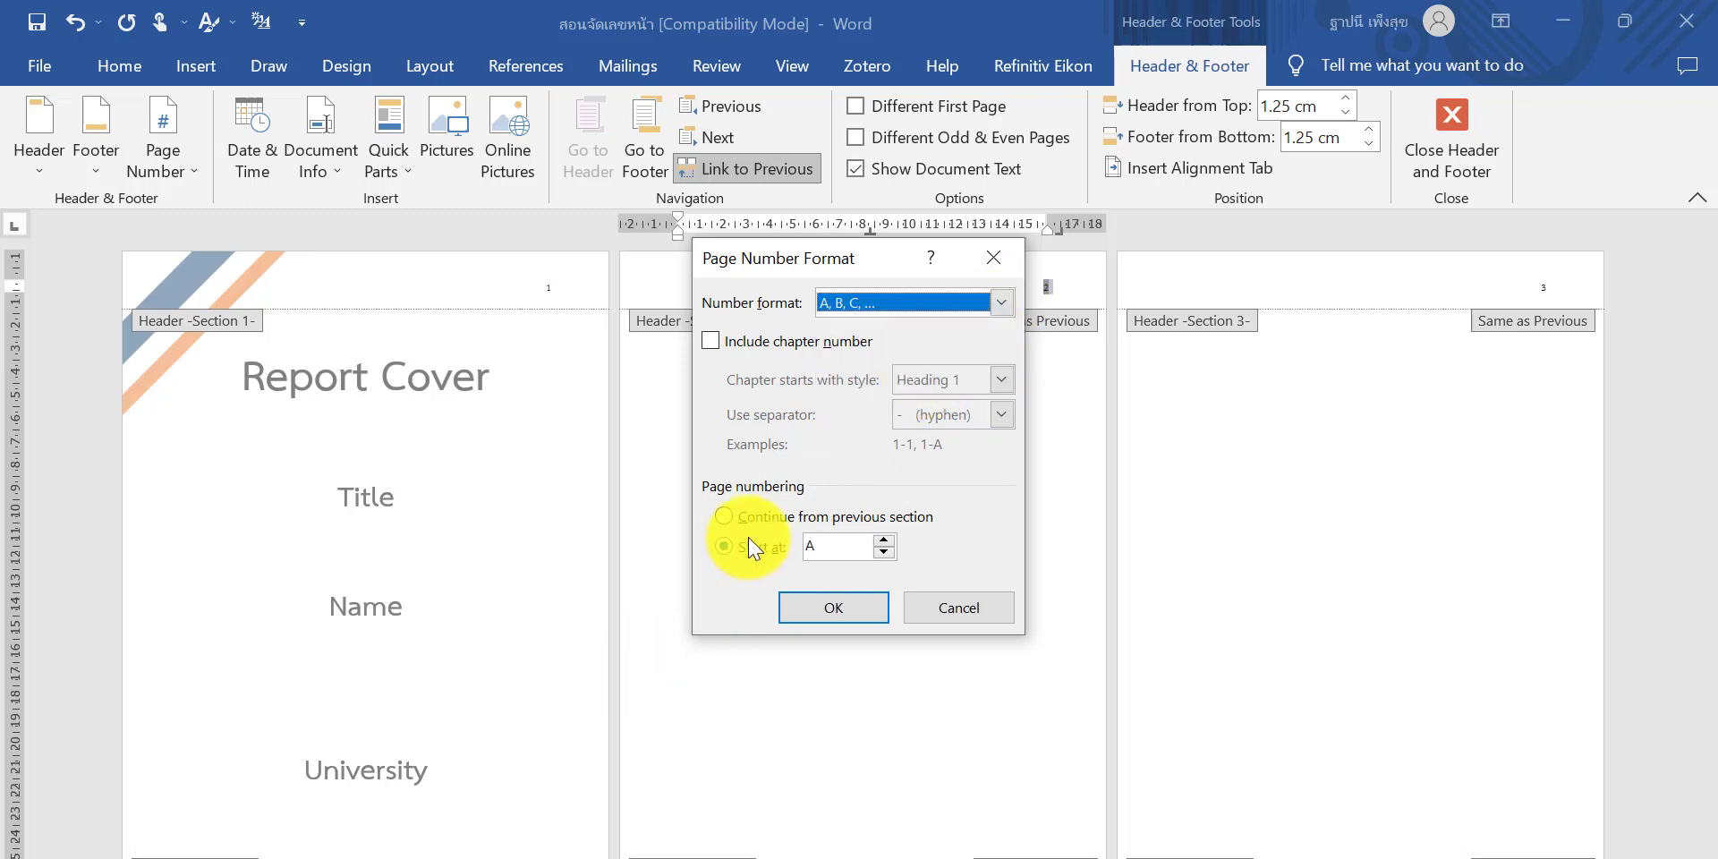
pyautogui.click(802, 617)
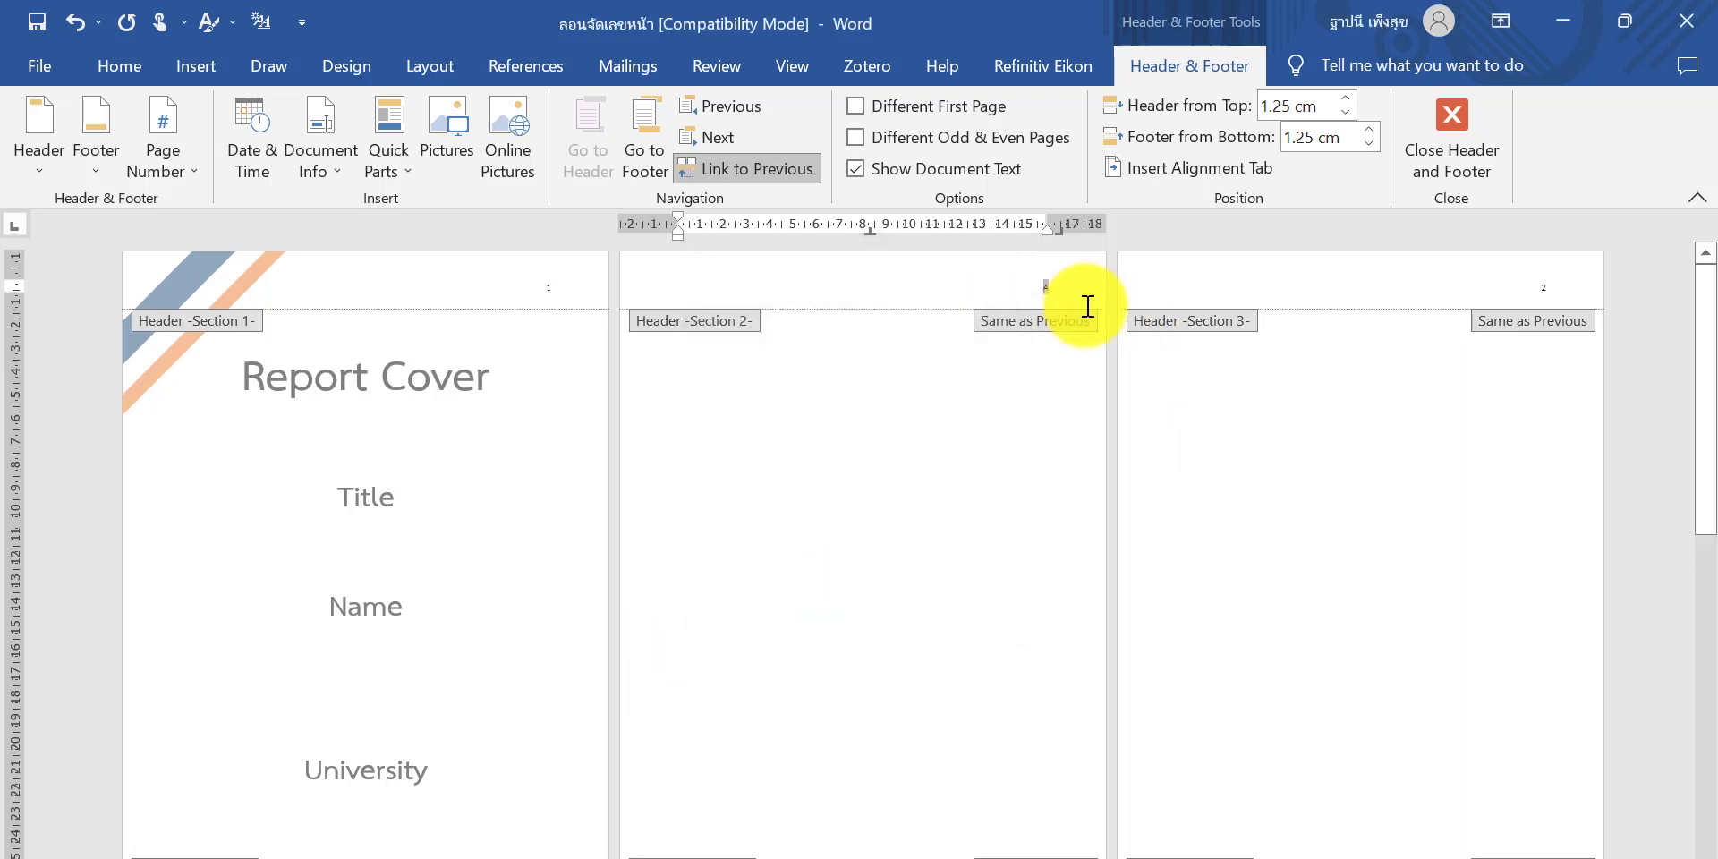
# - Set section 3's header page numbering to restart at 1
pyautogui.click(1568, 288)
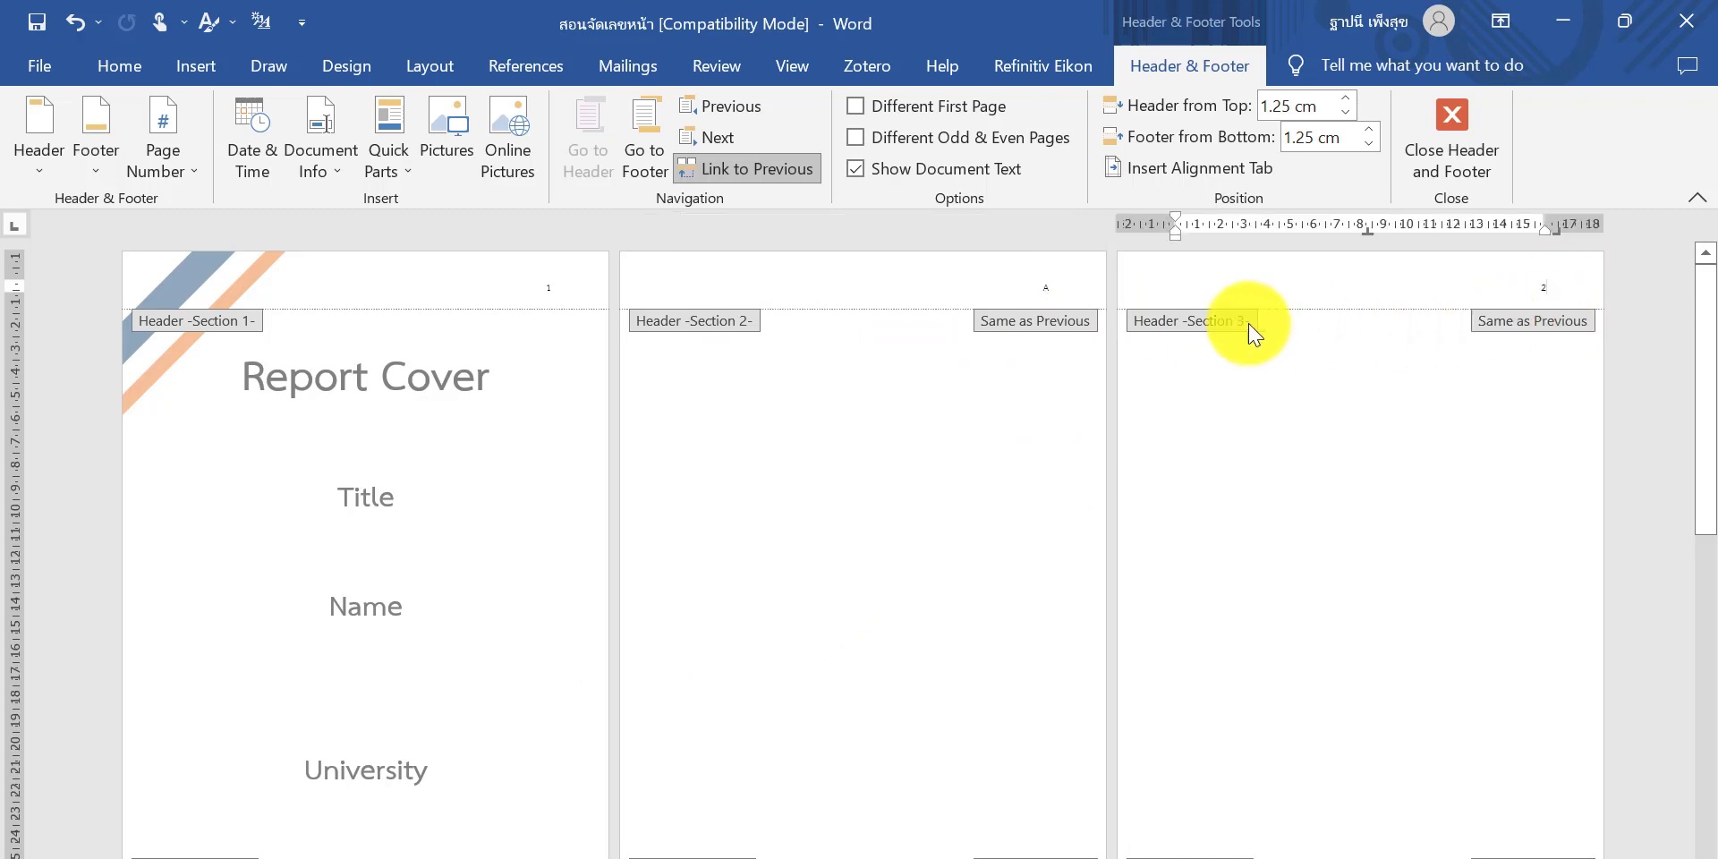
pyautogui.doubleClick(1543, 287)
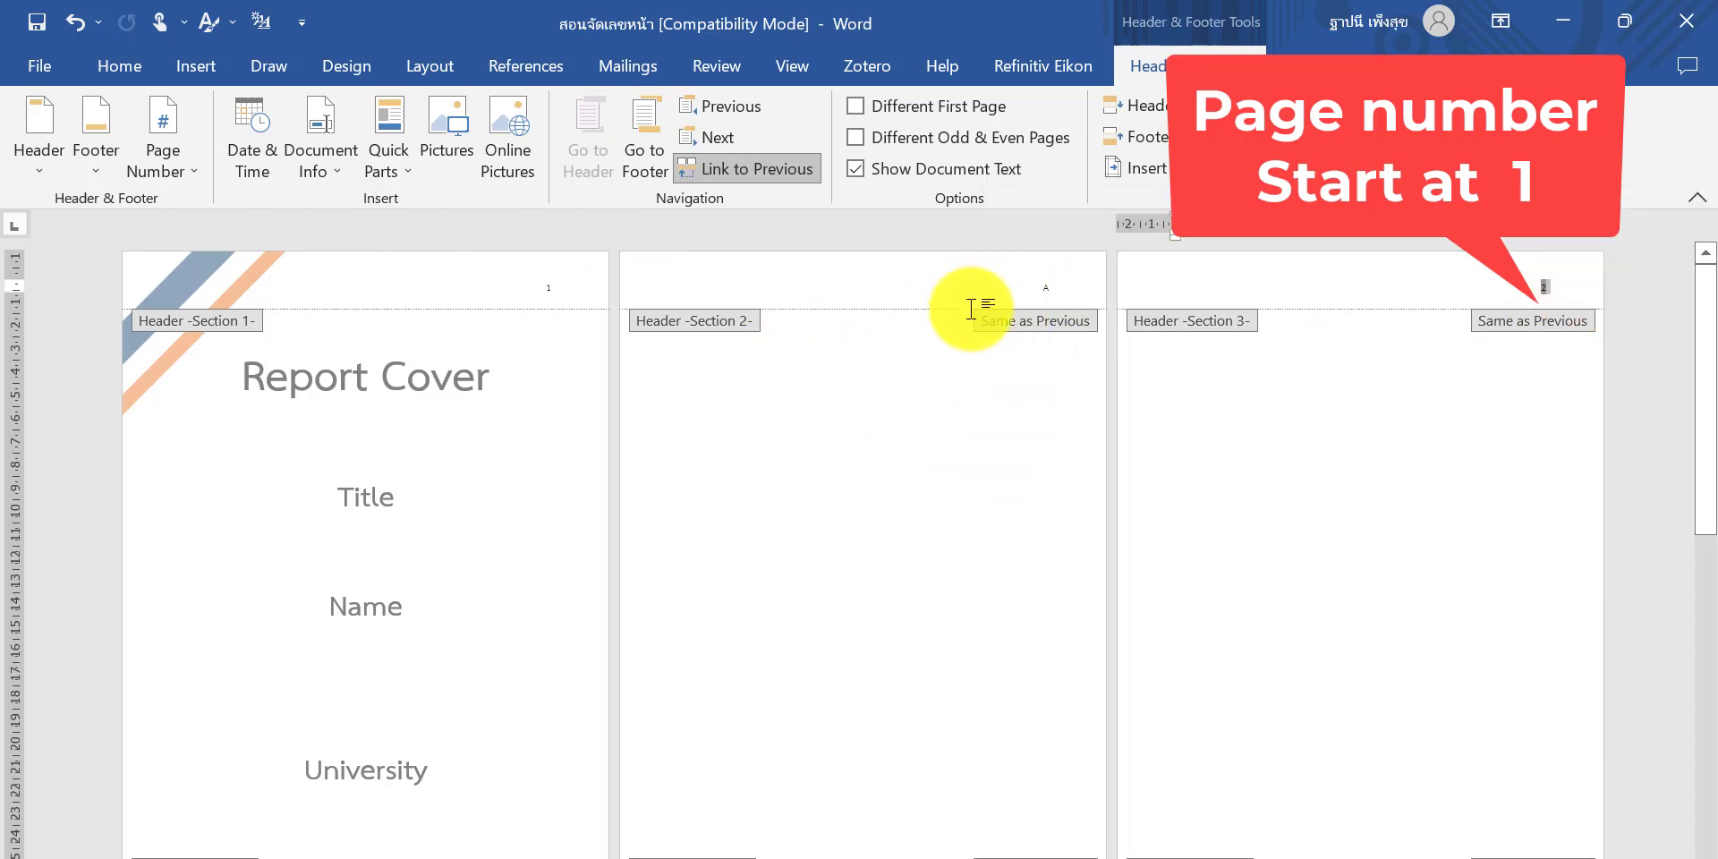
pyautogui.click(163, 174)
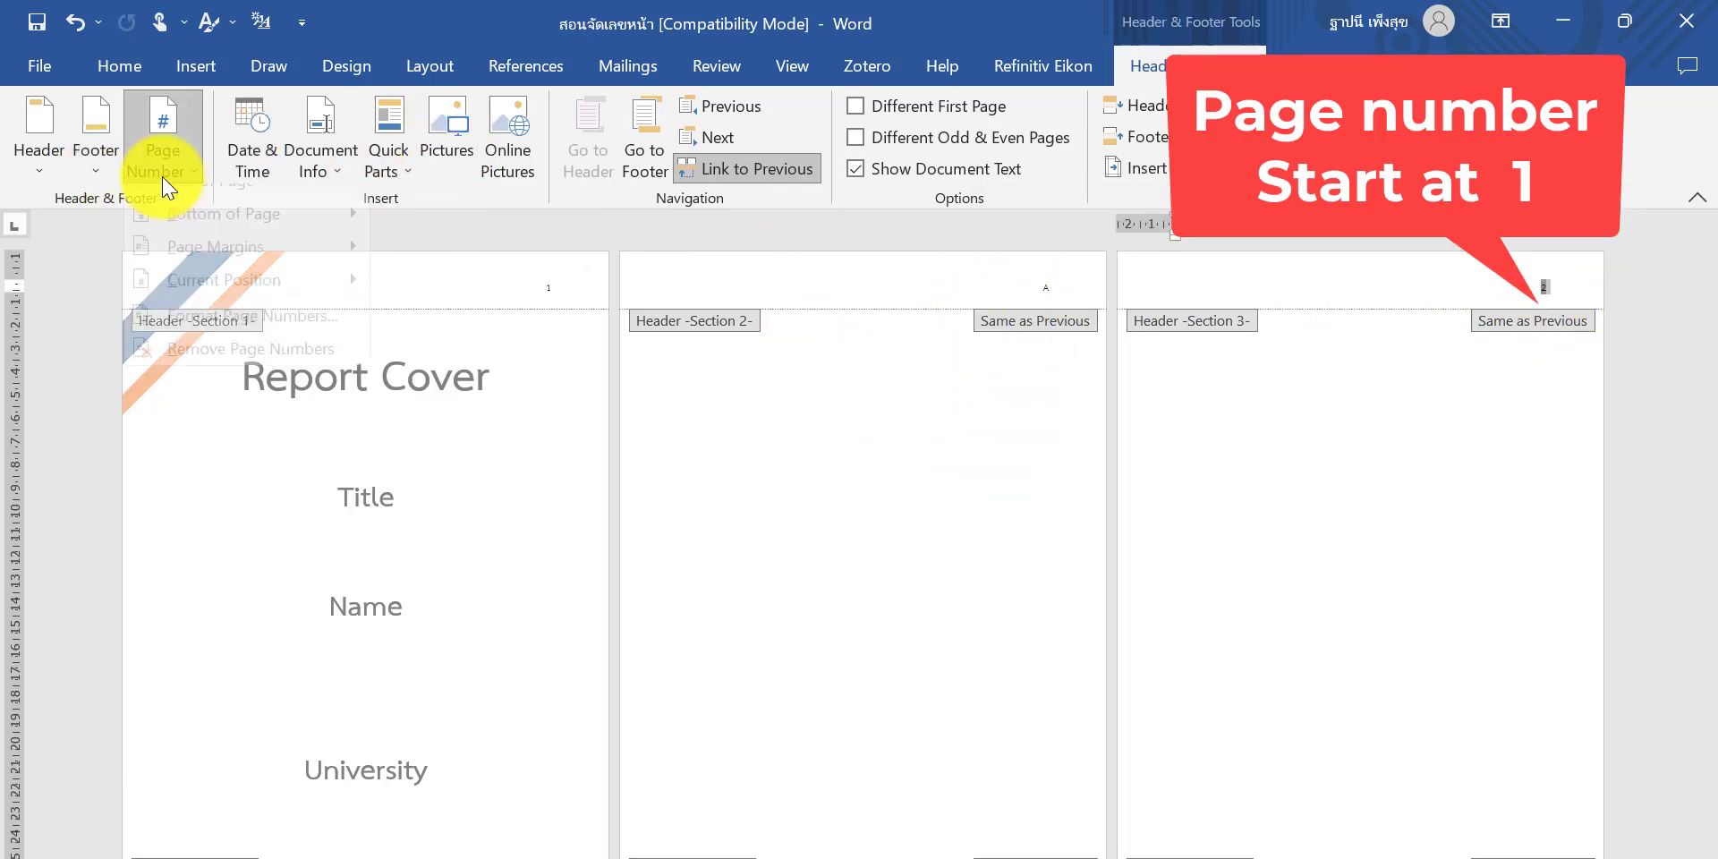
pyautogui.click(218, 445)
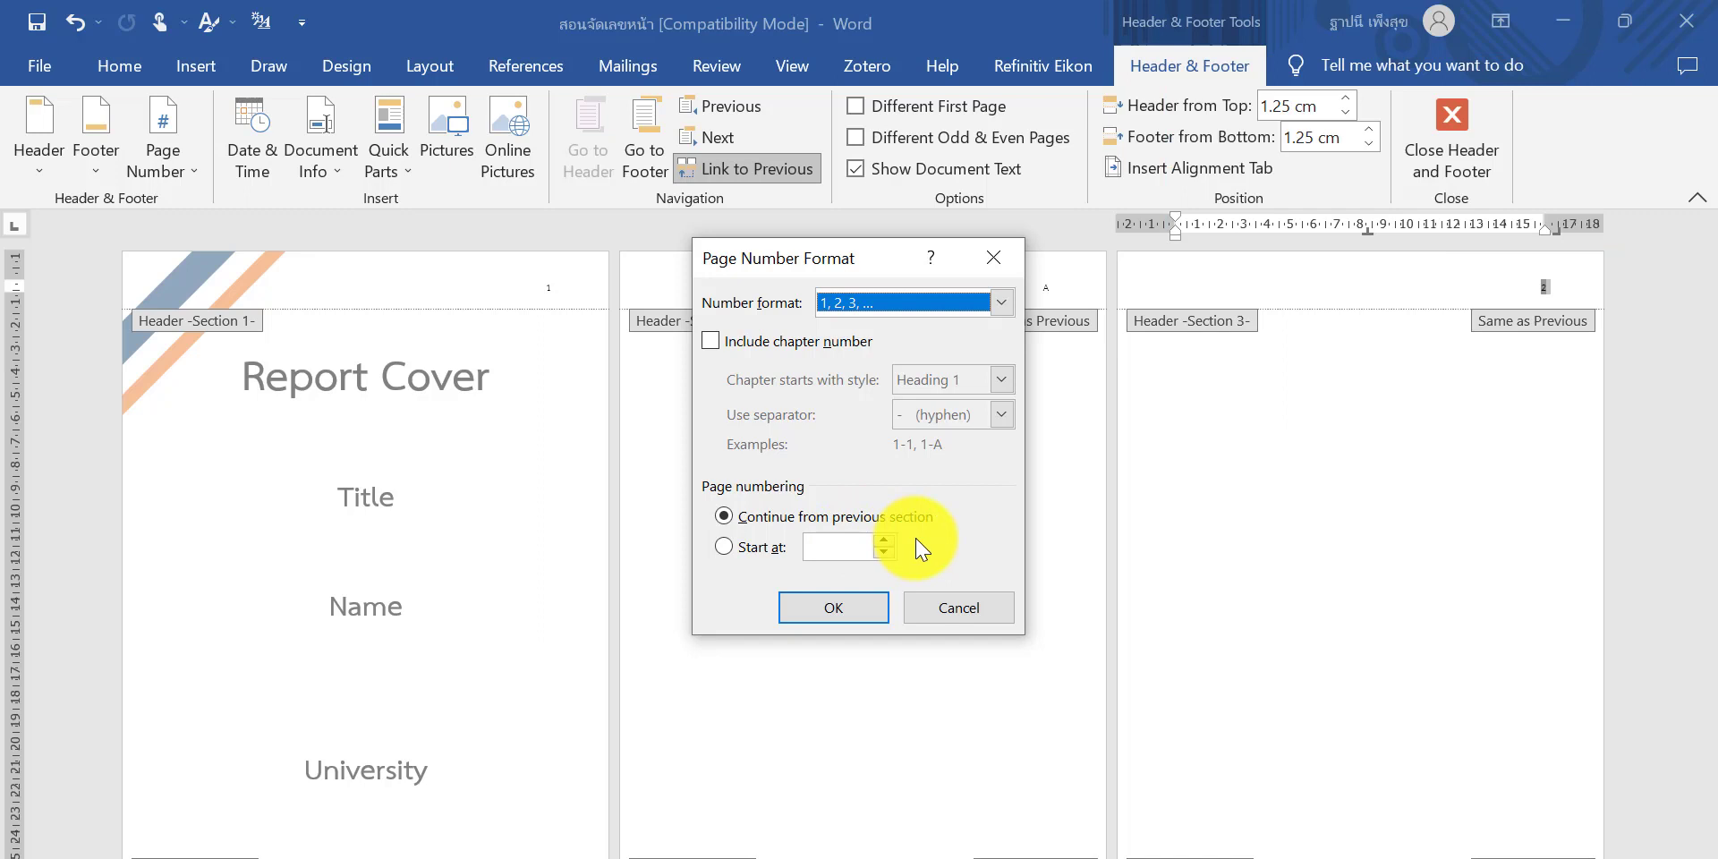
pyautogui.click(749, 547)
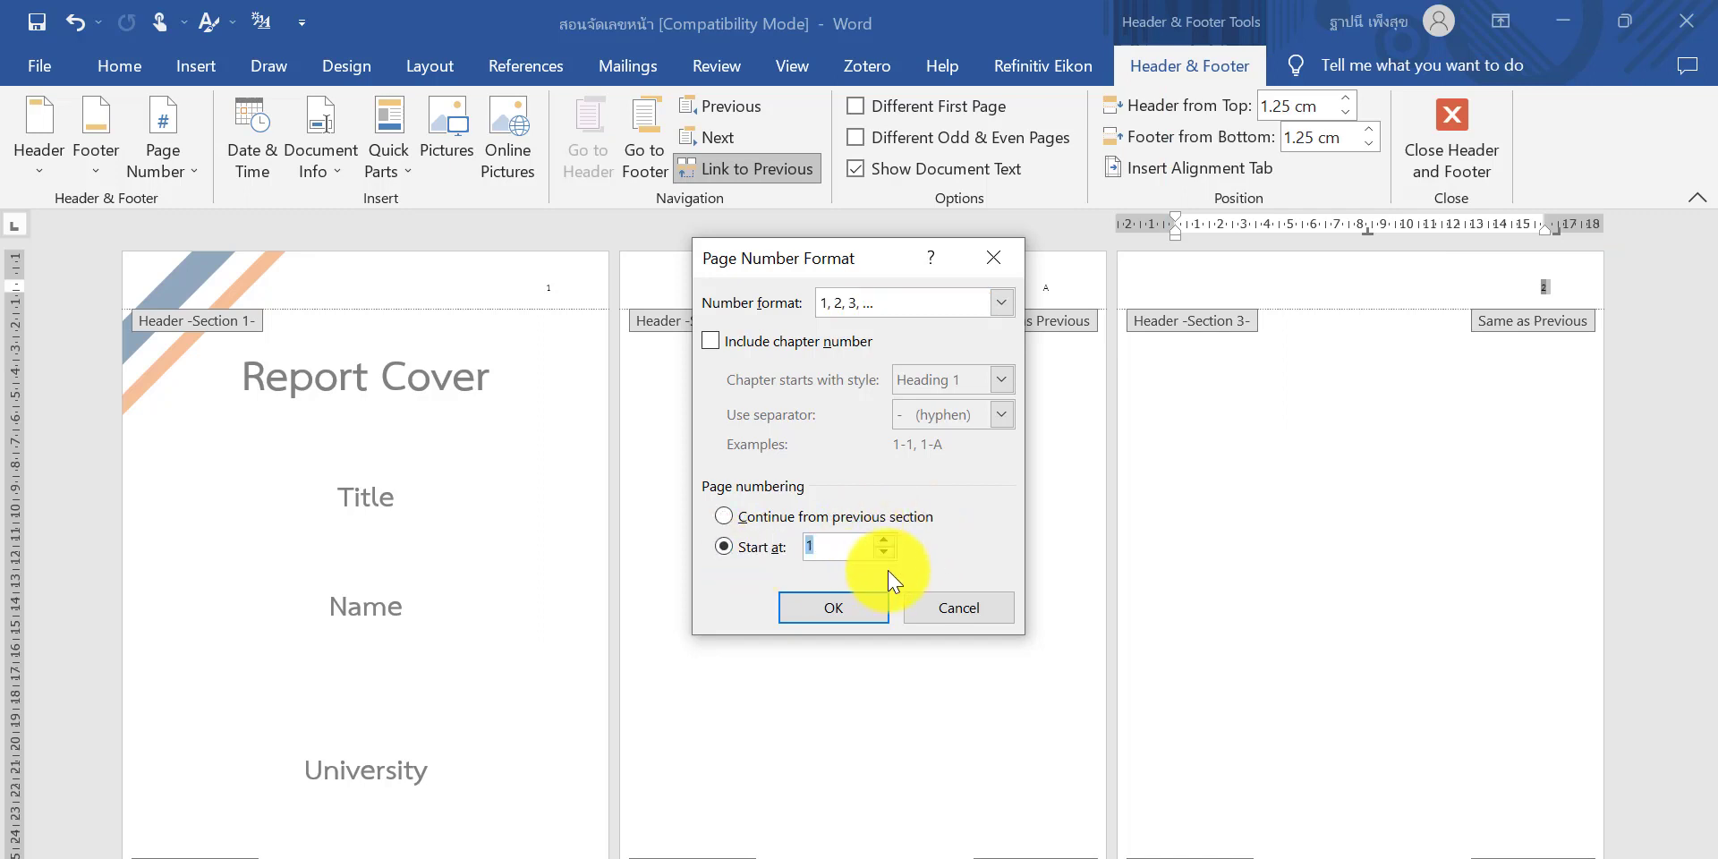
pyautogui.click(816, 624)
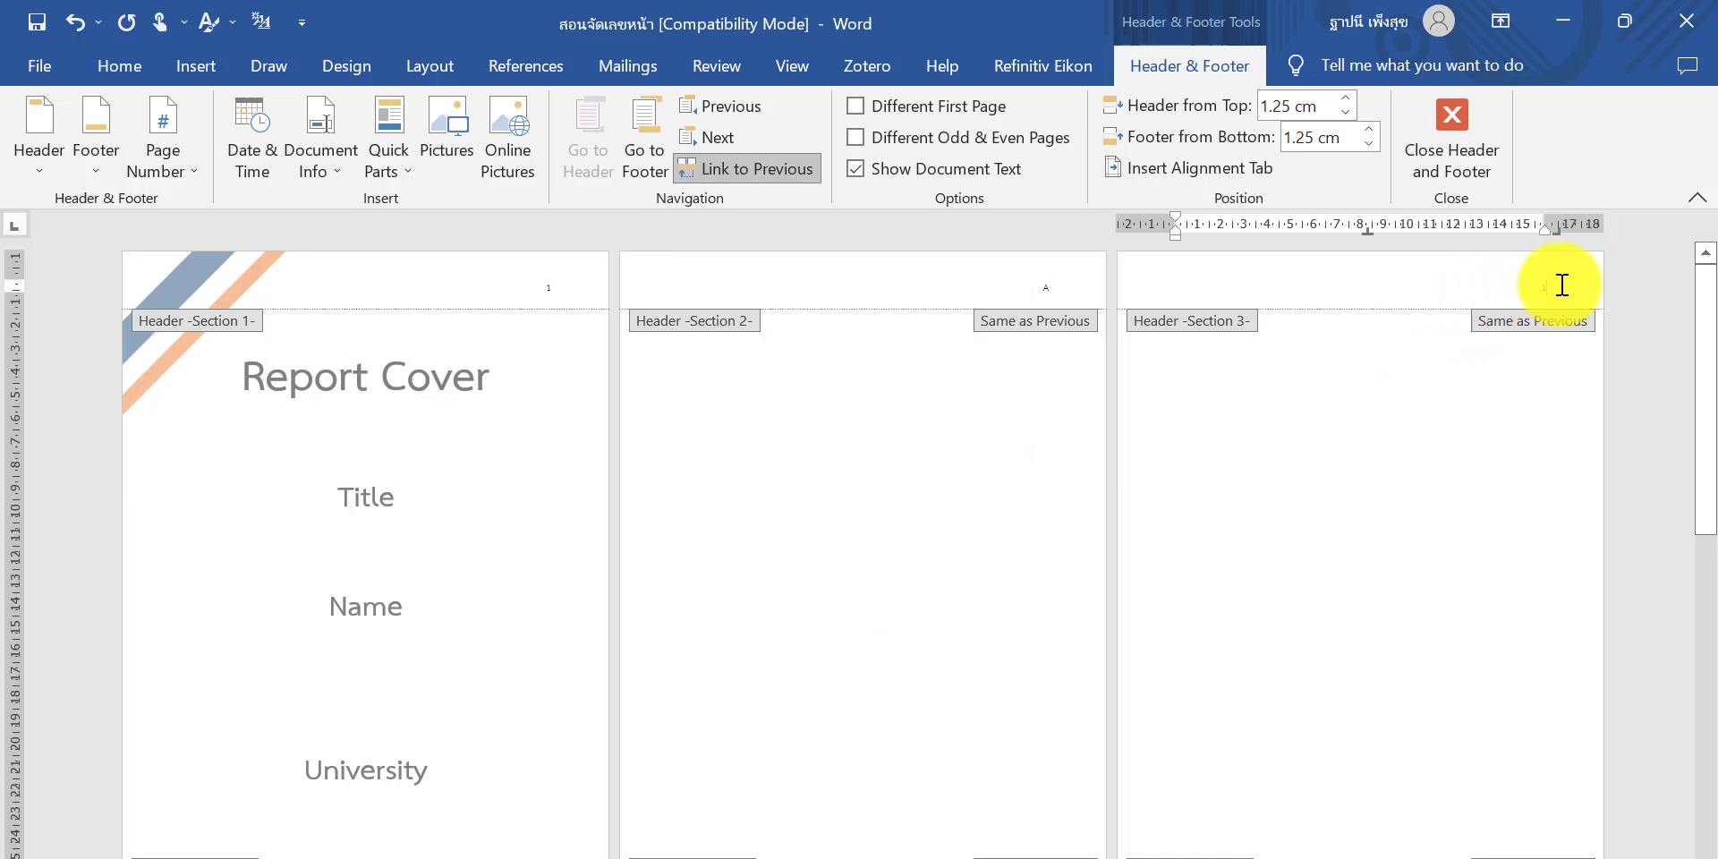
# - Enlarge the letter A in section 2's header to 24 pt
pyautogui.doubleClick(1520, 281)
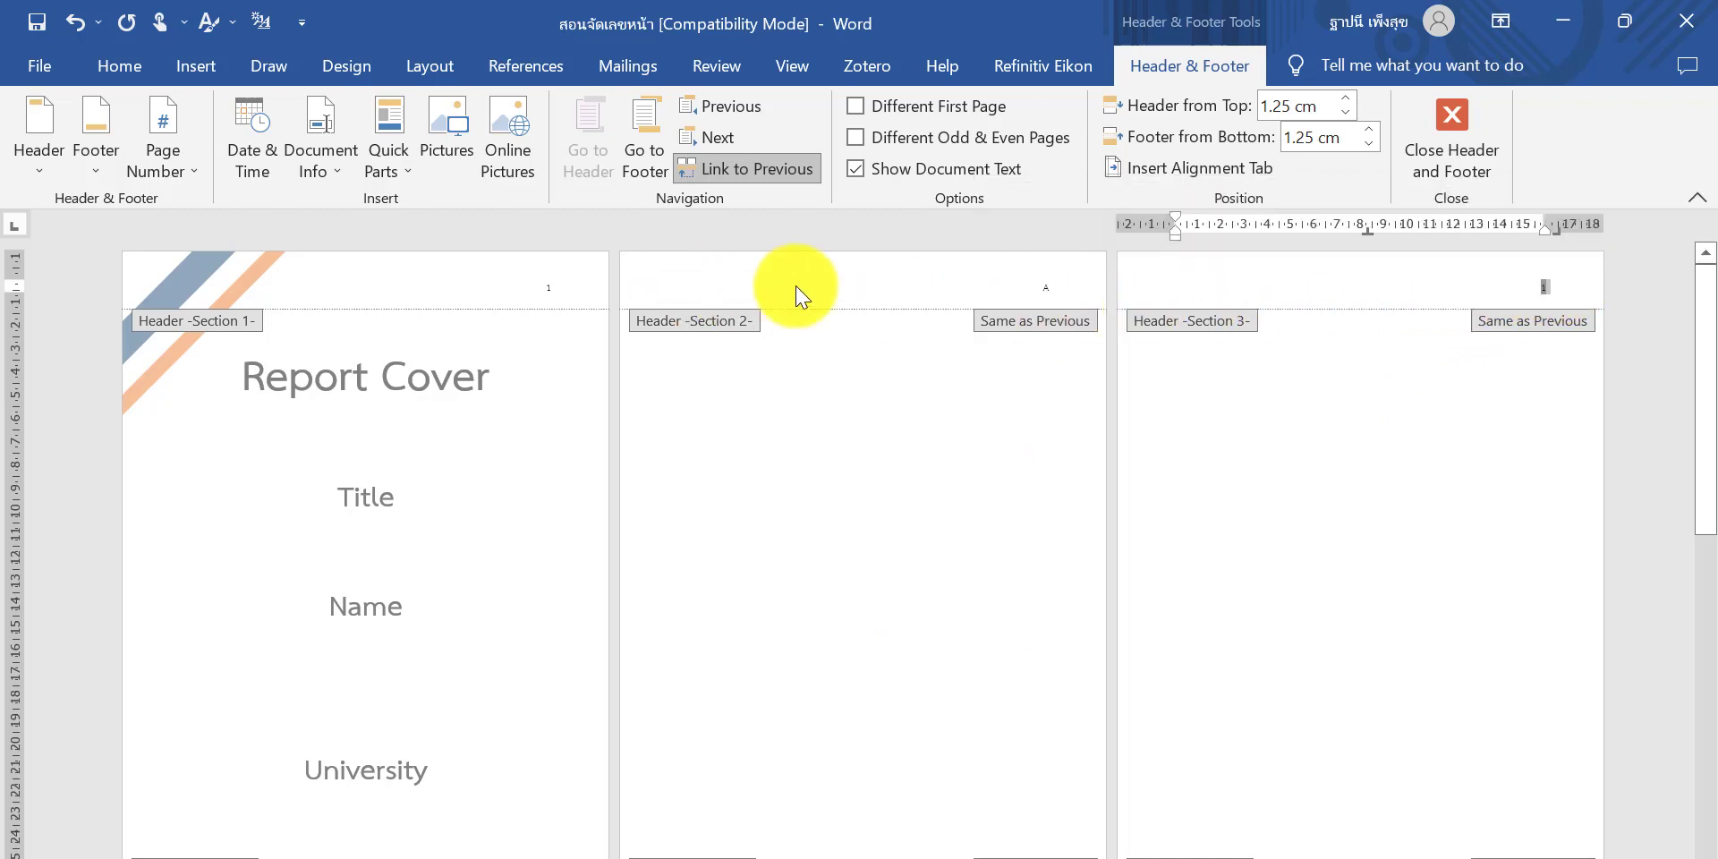
pyautogui.doubleClick(1038, 288)
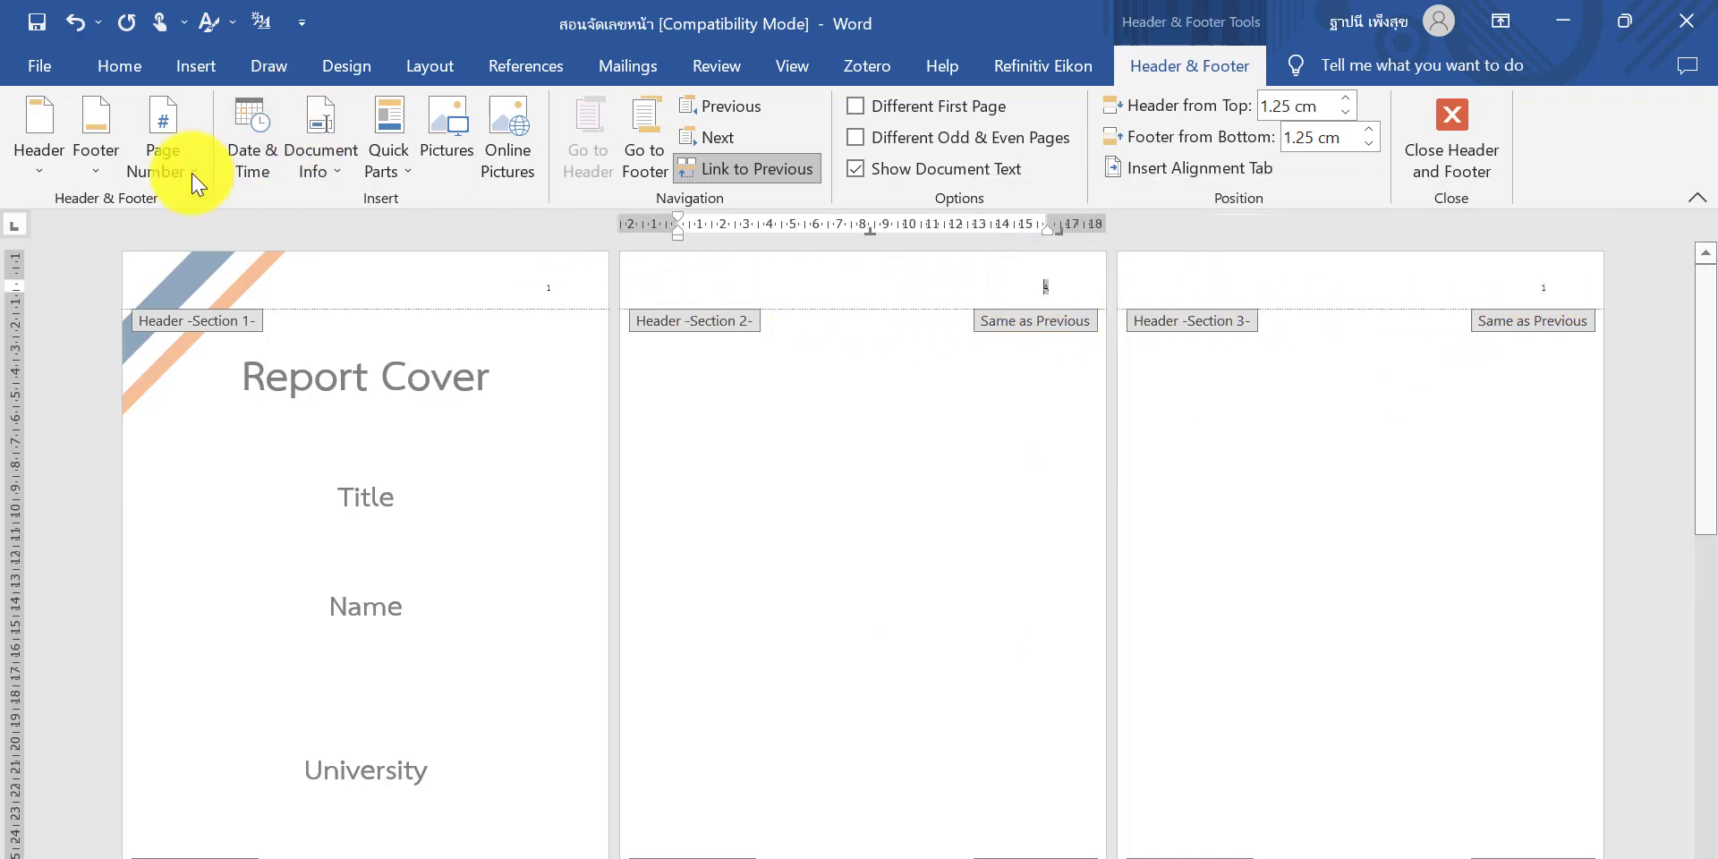
pyautogui.click(119, 65)
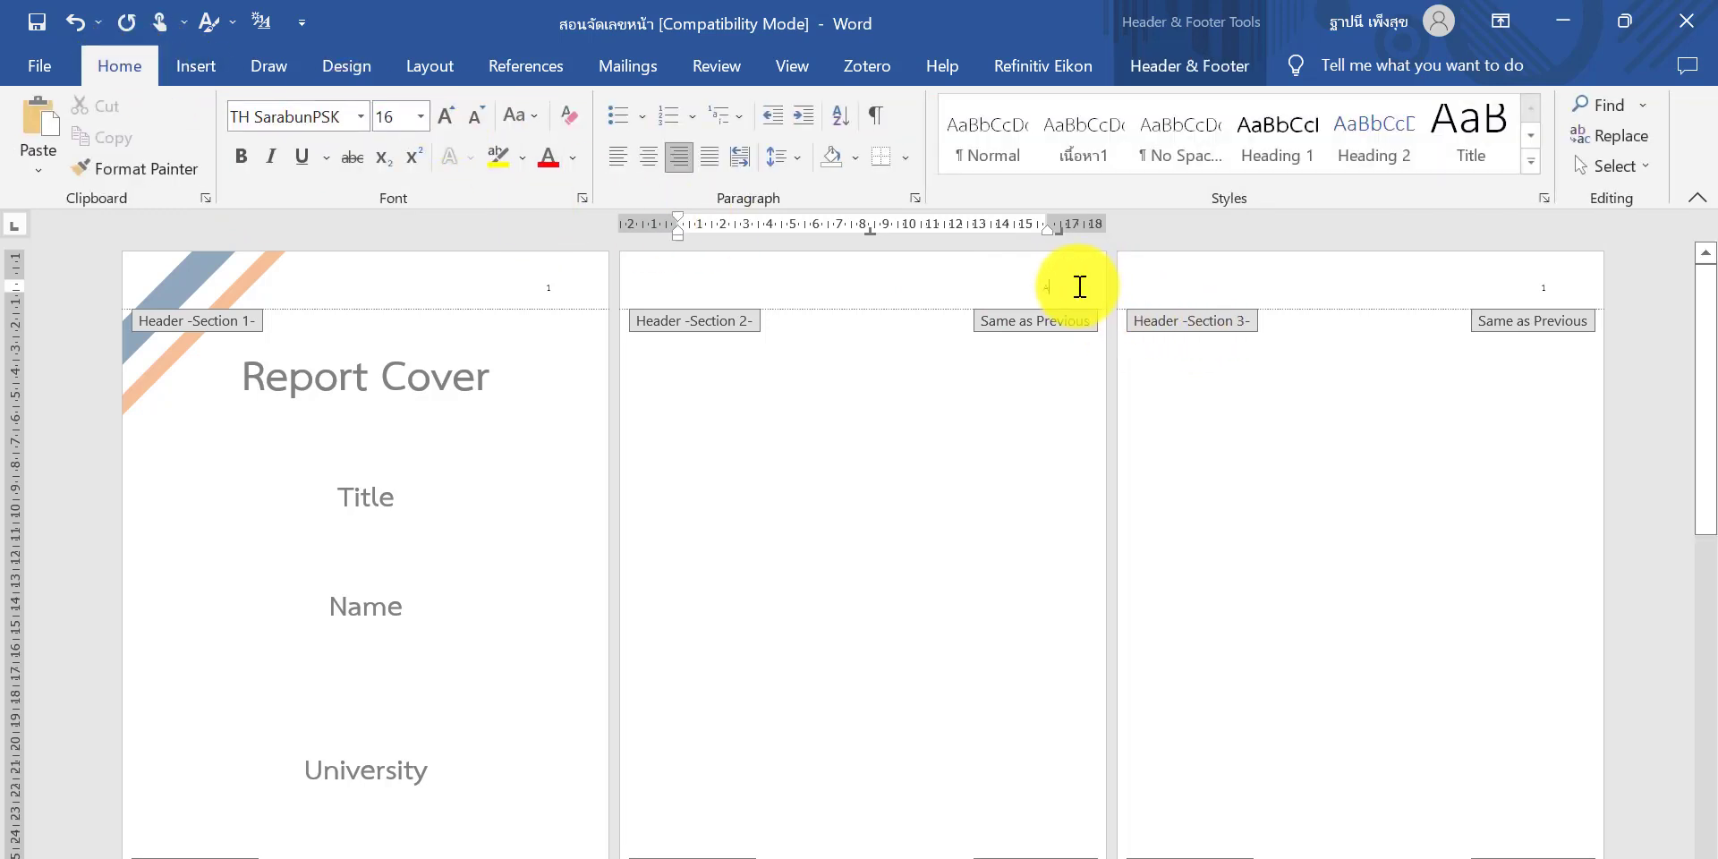
pyautogui.doubleClick(951, 280)
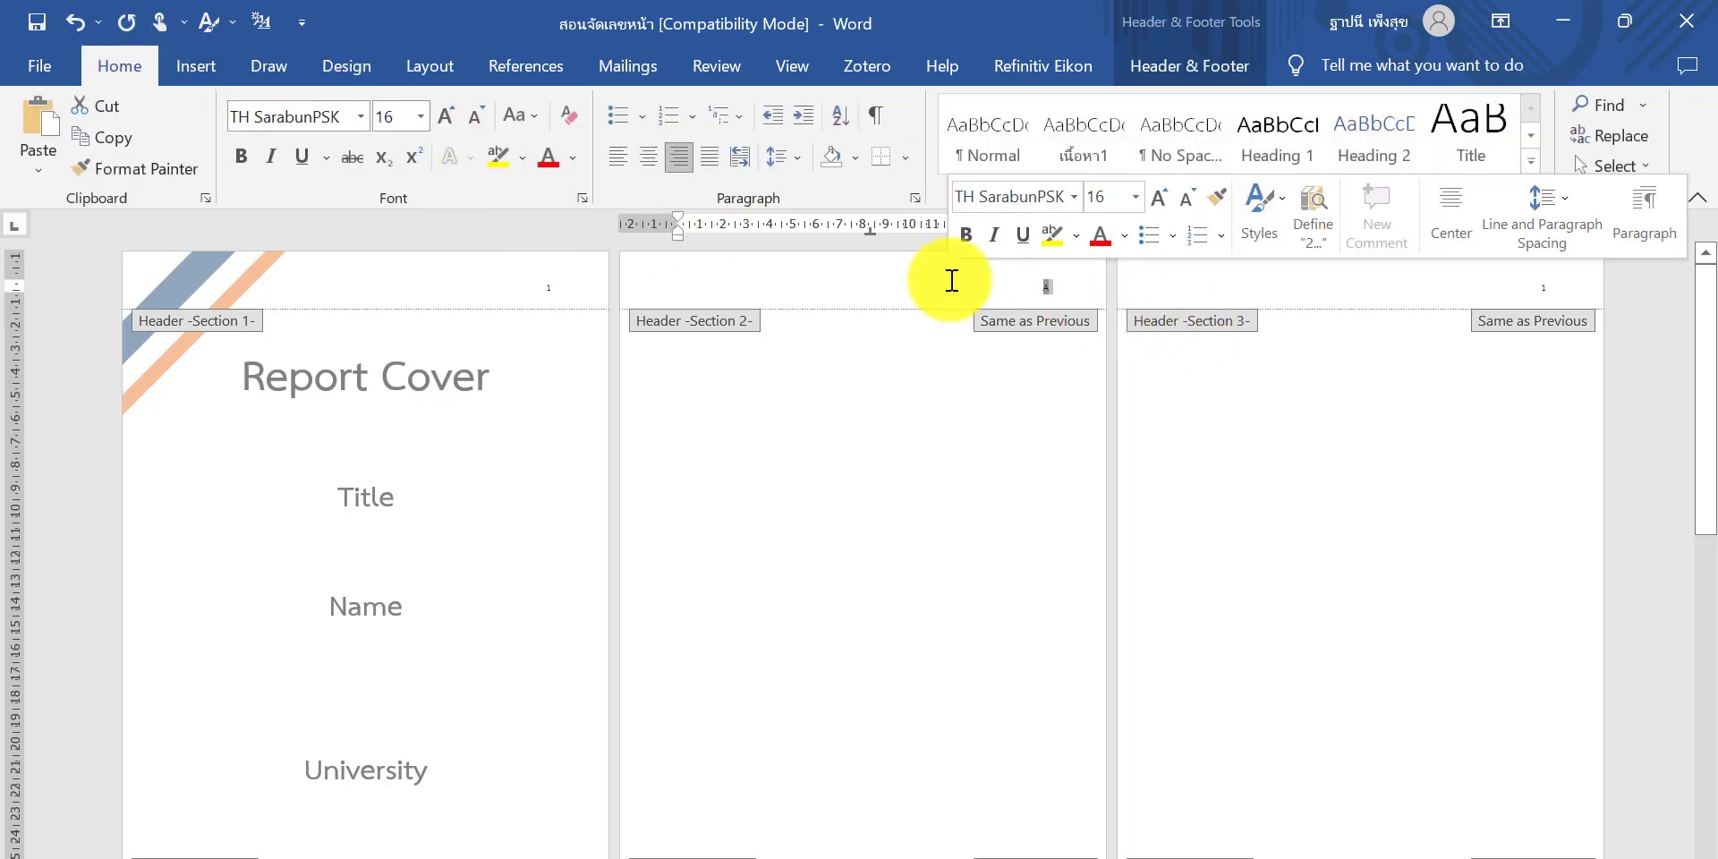
pyautogui.click(420, 117)
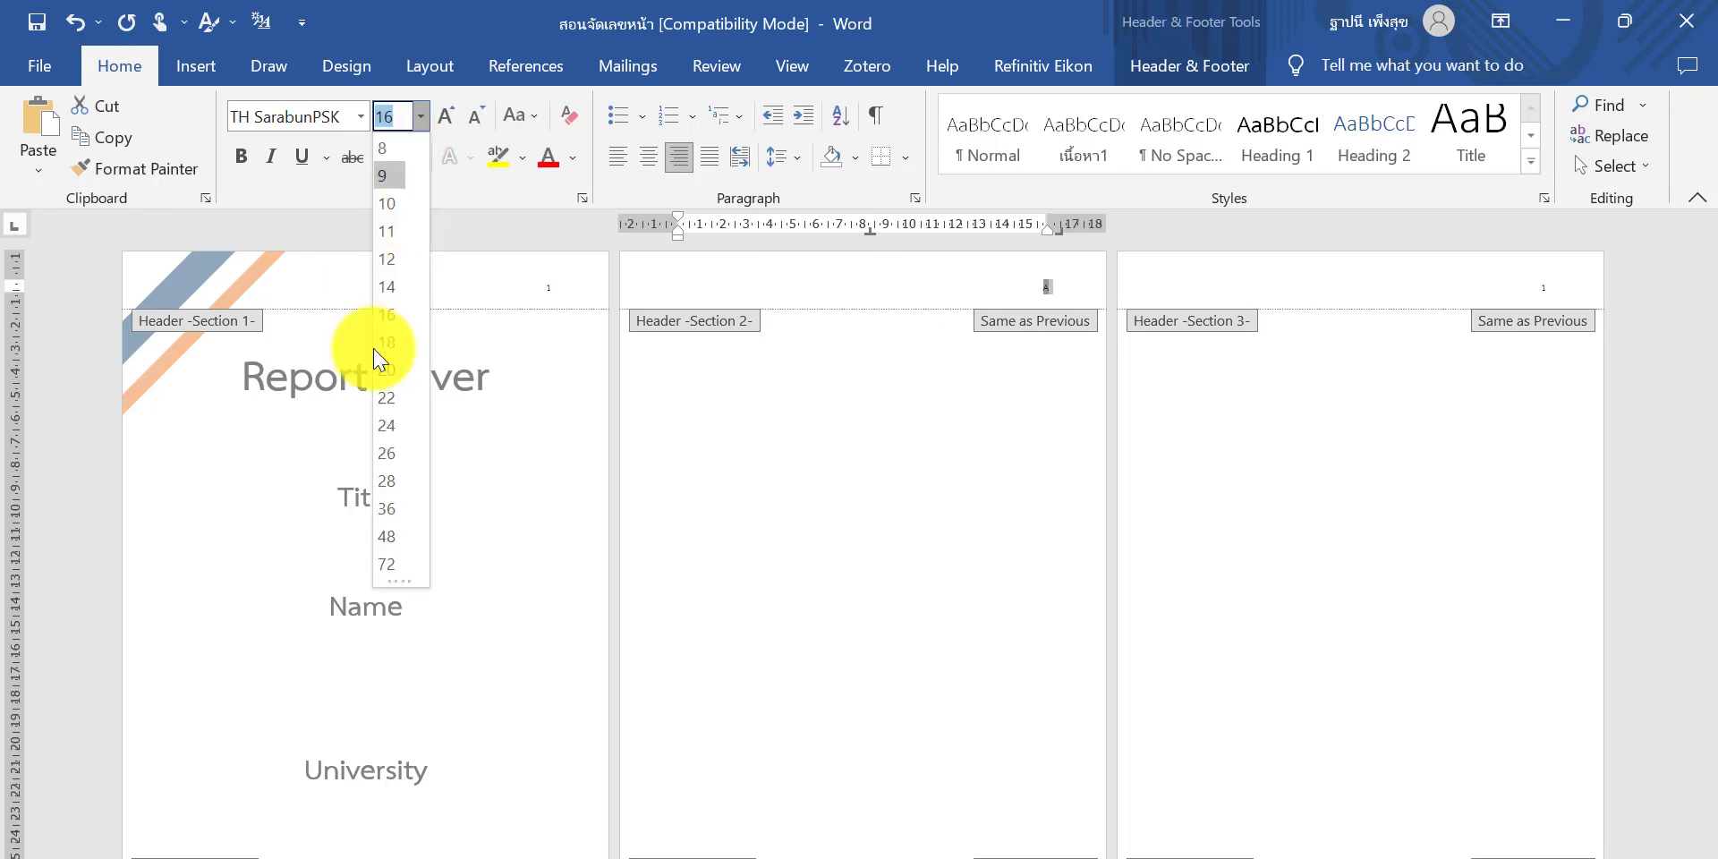
pyautogui.click(387, 425)
# - Enlarge section 3's header number 1 to 28 pt, then select the cover header's number
pyautogui.doubleClick(1542, 291)
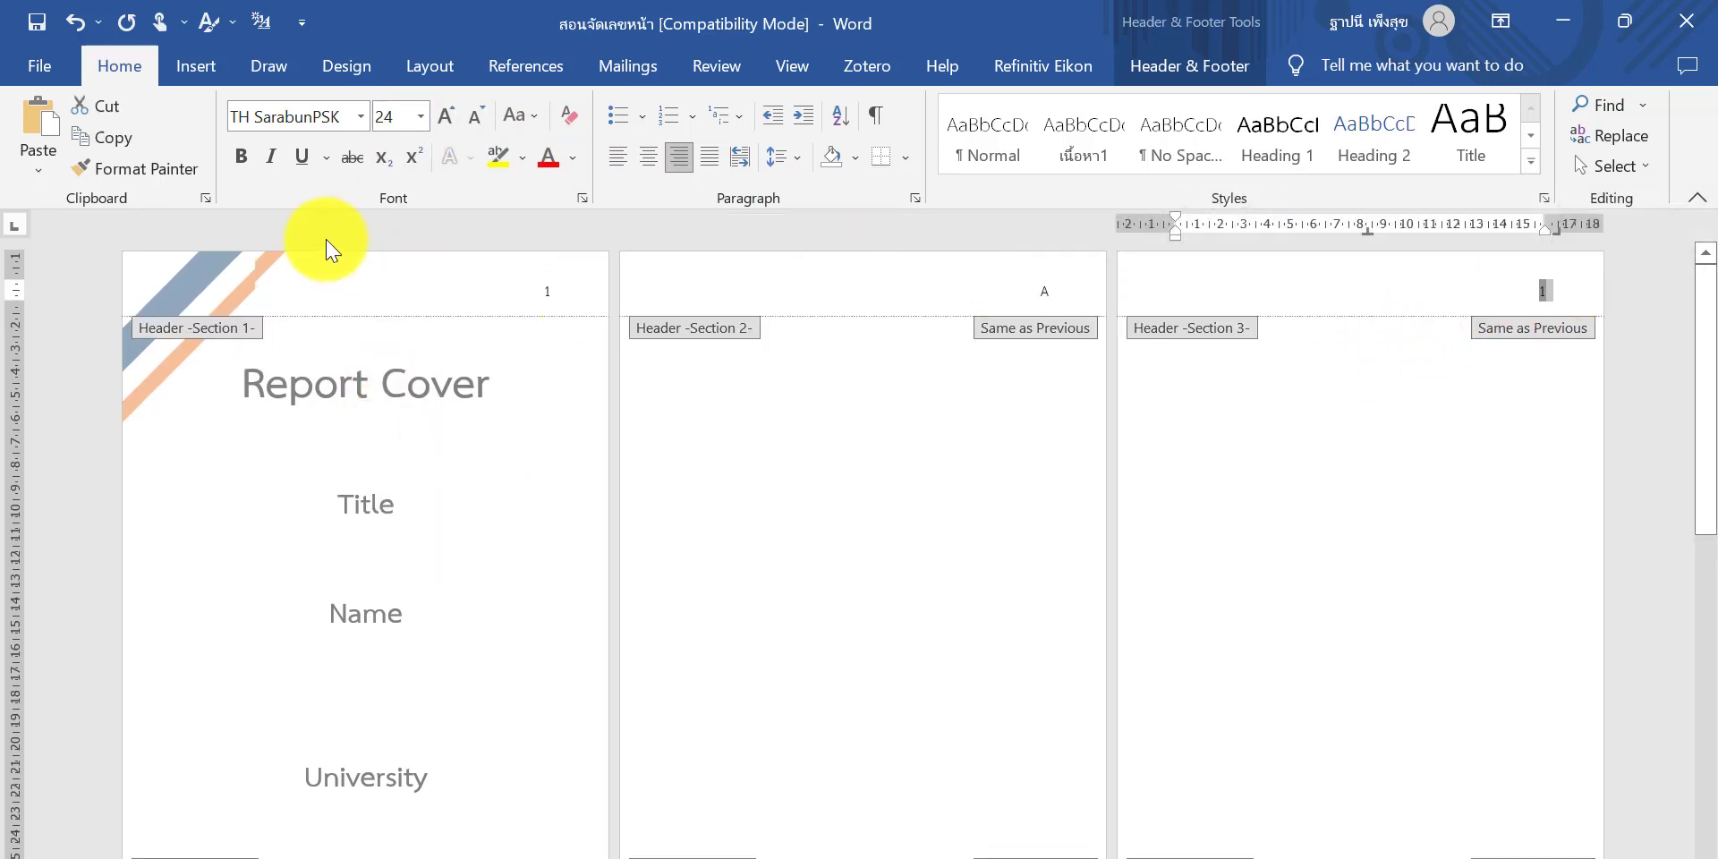
pyautogui.click(420, 117)
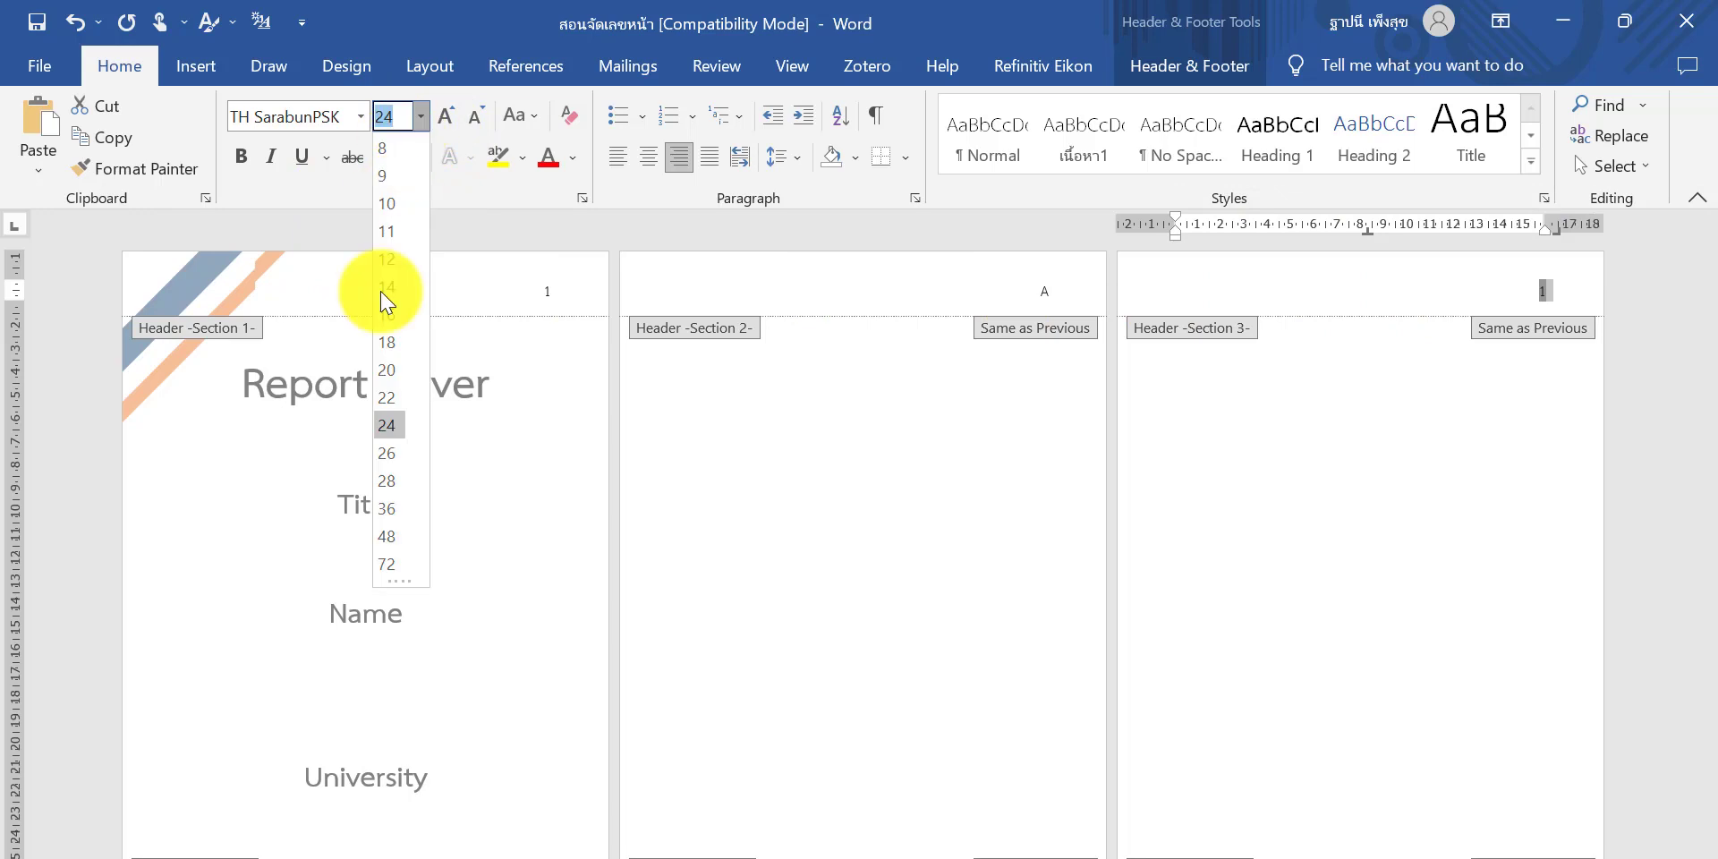
pyautogui.click(386, 483)
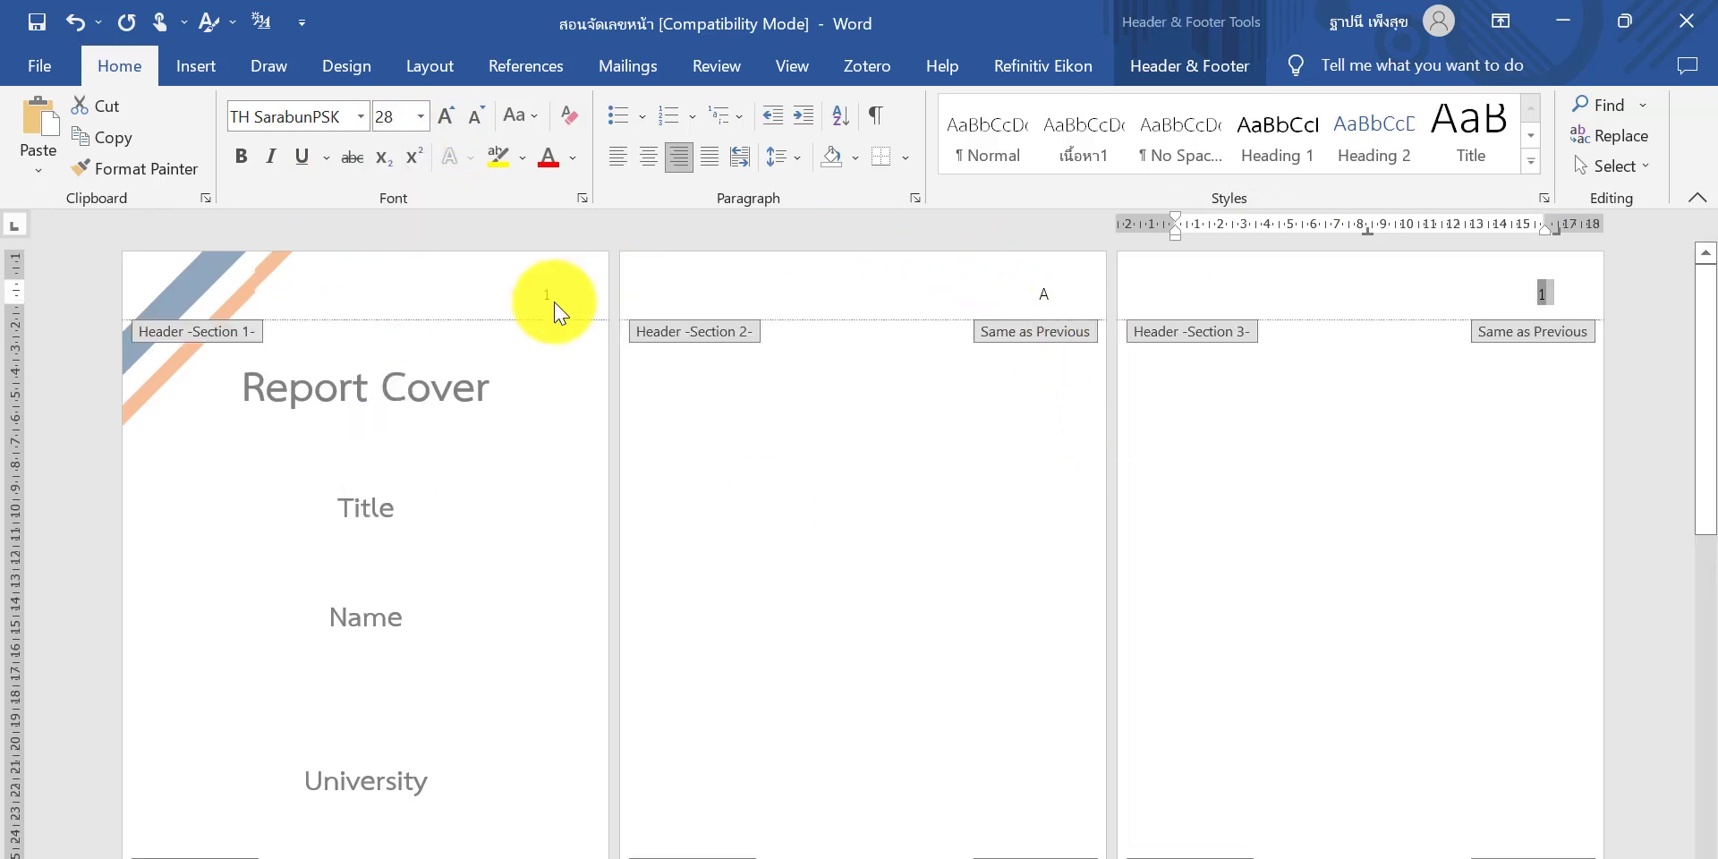
pyautogui.click(1020, 345)
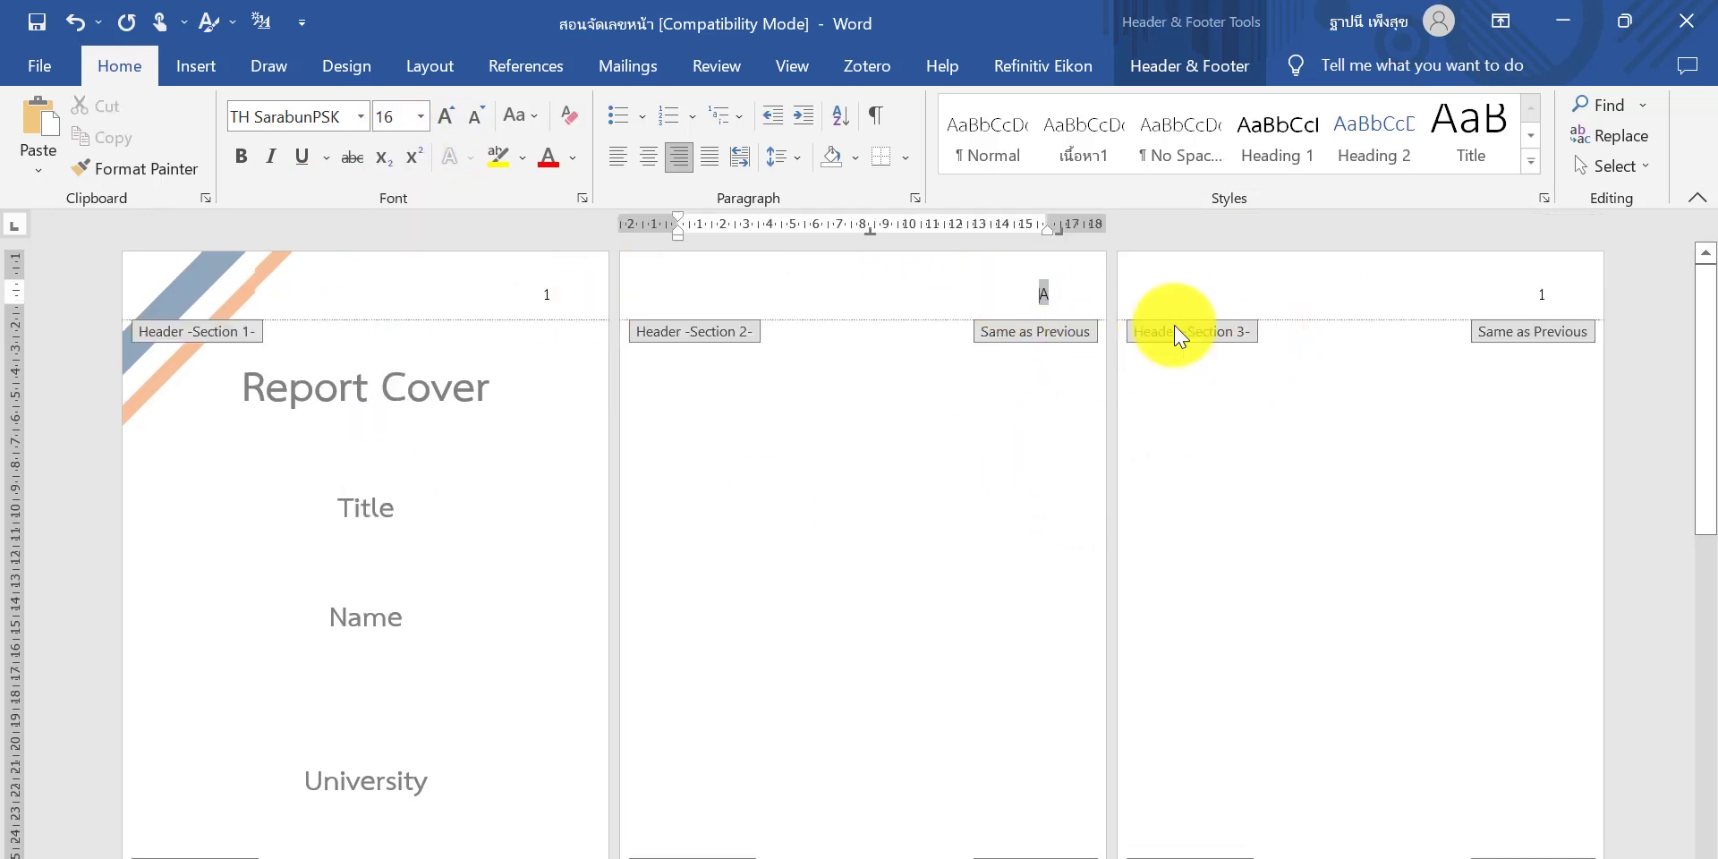
pyautogui.doubleClick(544, 296)
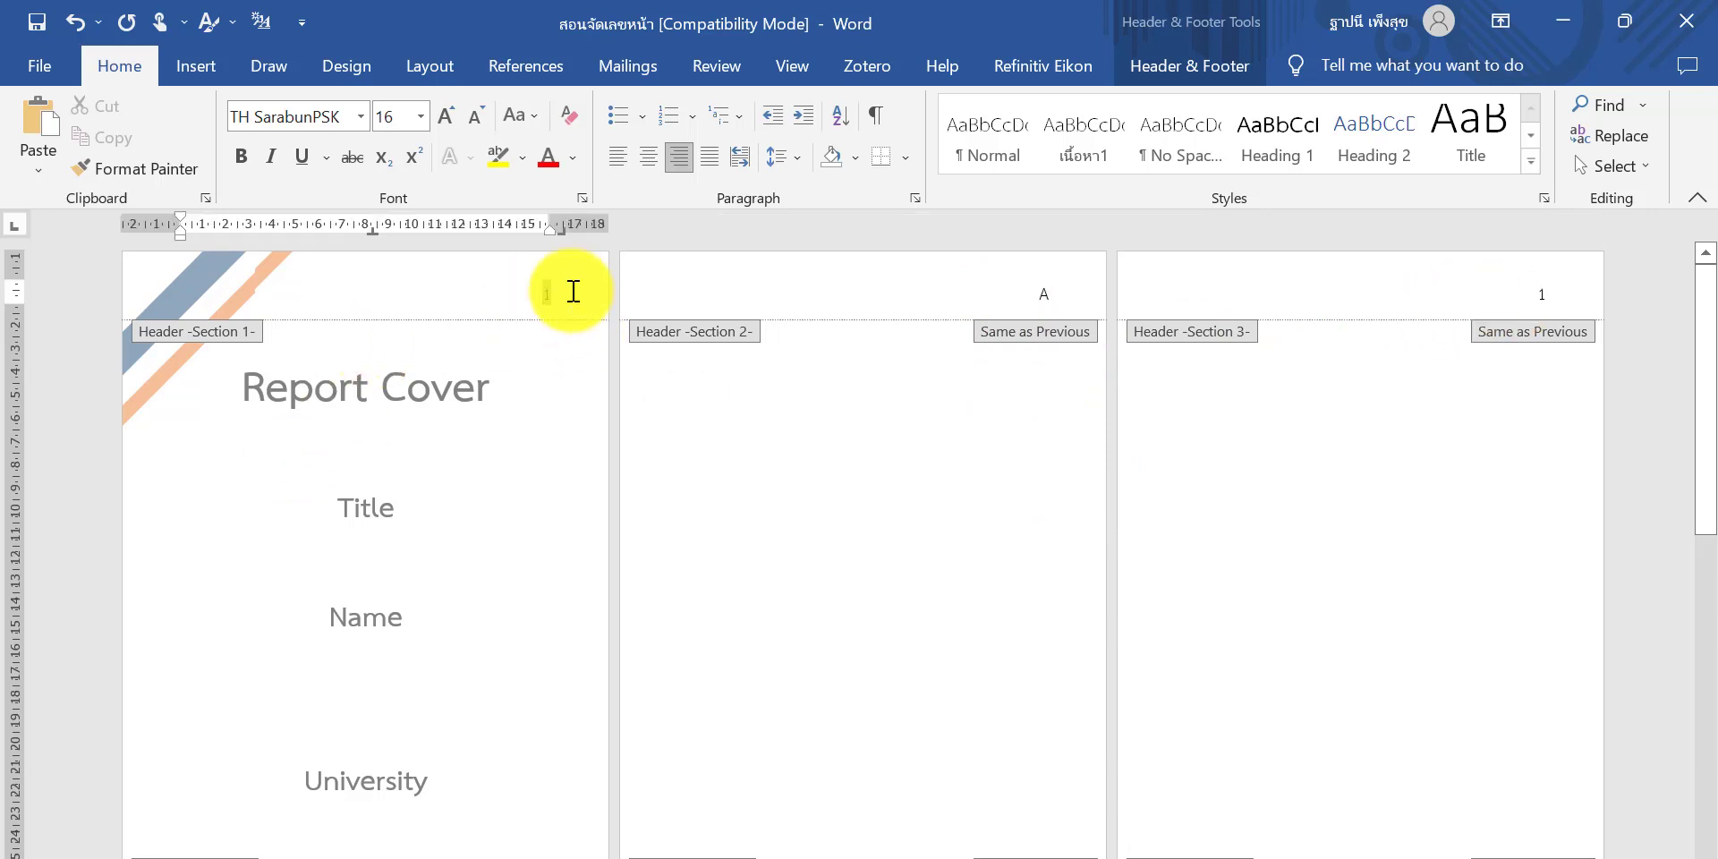
# - Enlarge the cover's number, then enable Different First Page so the cover stays unnumbered
pyautogui.hotkey('ctrl', 'shift', '.')
pyautogui.hotkey('ctrl', 'shift', '.')
pyautogui.hotkey('ctrl', 'shift', '.')
pyautogui.hotkey('ctrl', 'shift', '.')
pyautogui.hotkey('ctrl', 'shift', '.')
pyautogui.hotkey('ctrl', 'shift', '.')
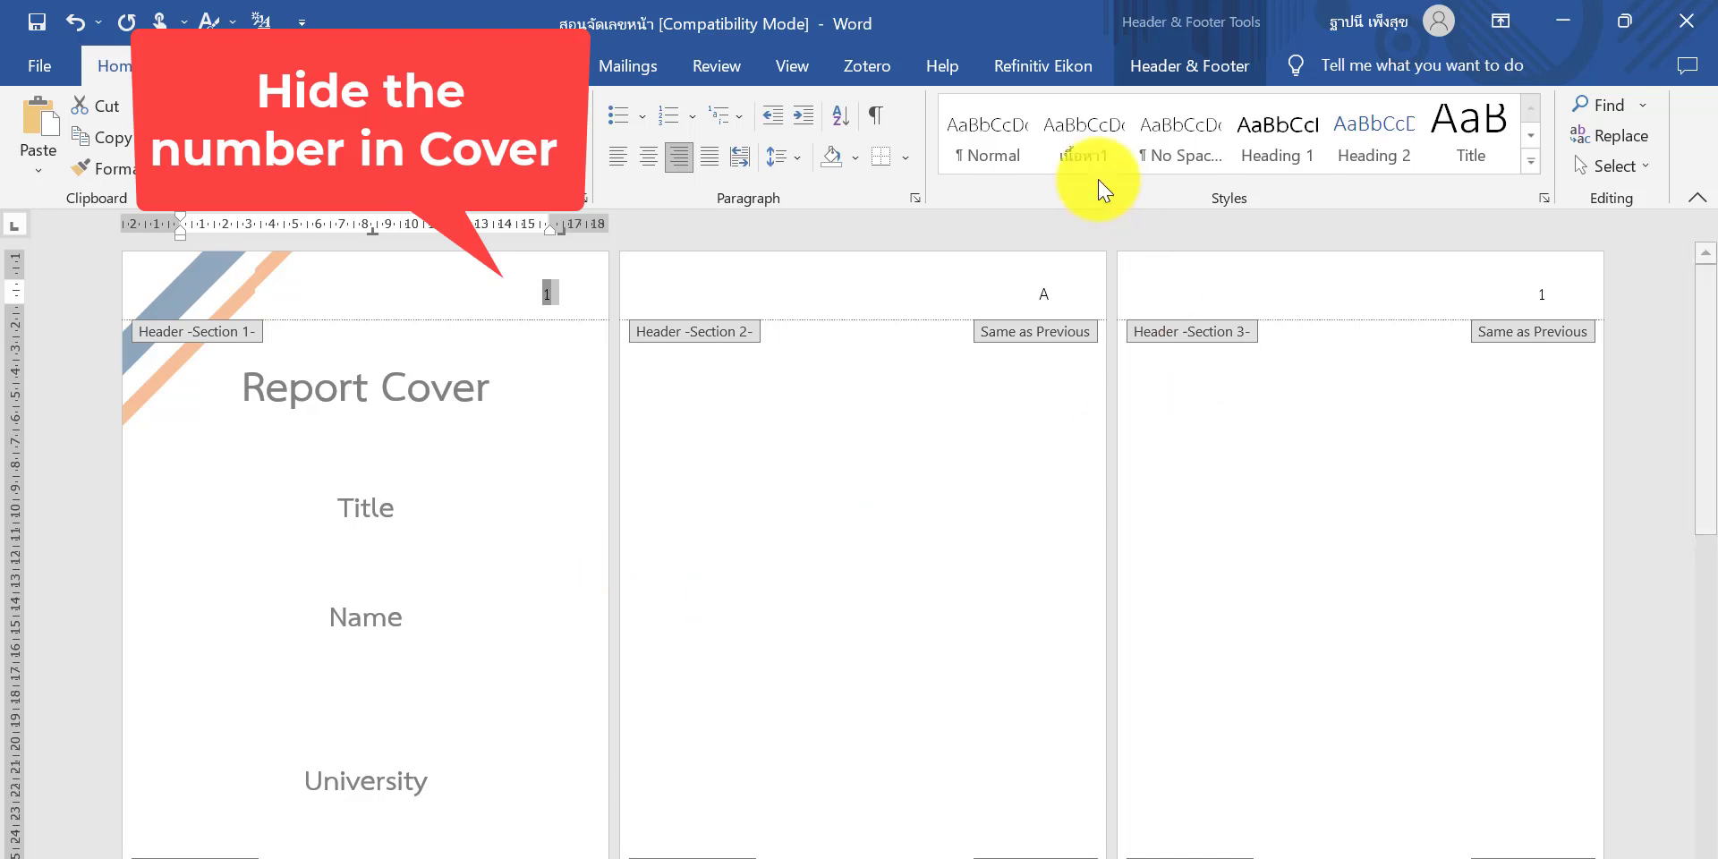
pyautogui.click(1194, 67)
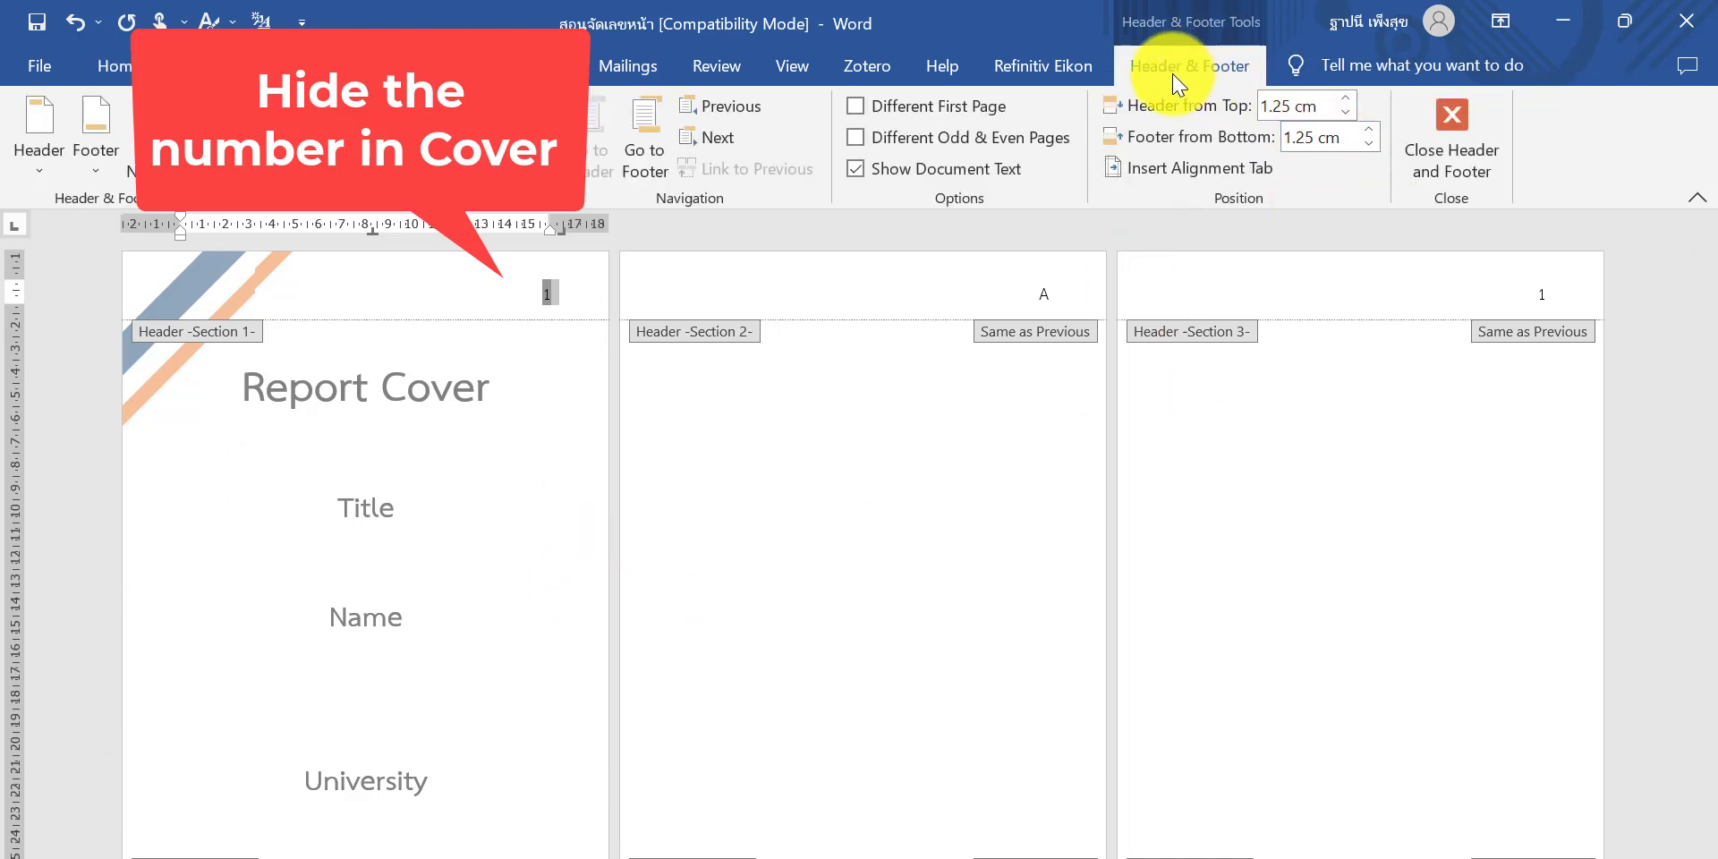
pyautogui.click(855, 109)
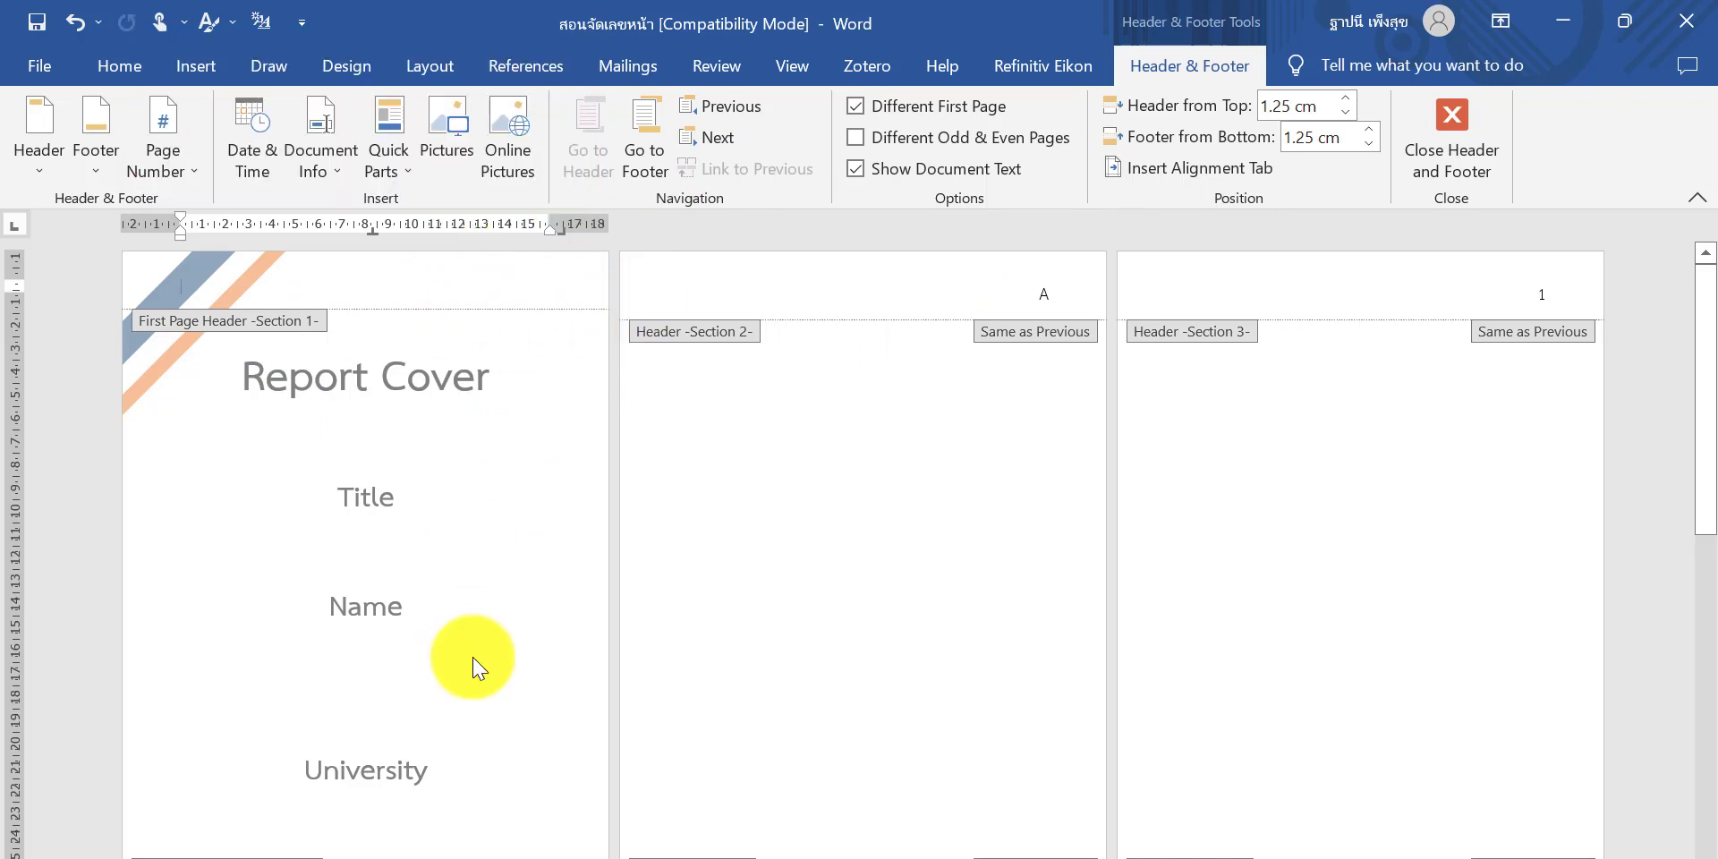
pyautogui.doubleClick(469, 584)
# - Scroll through the report pages to review the page numbering
pyautogui.click(921, 501)
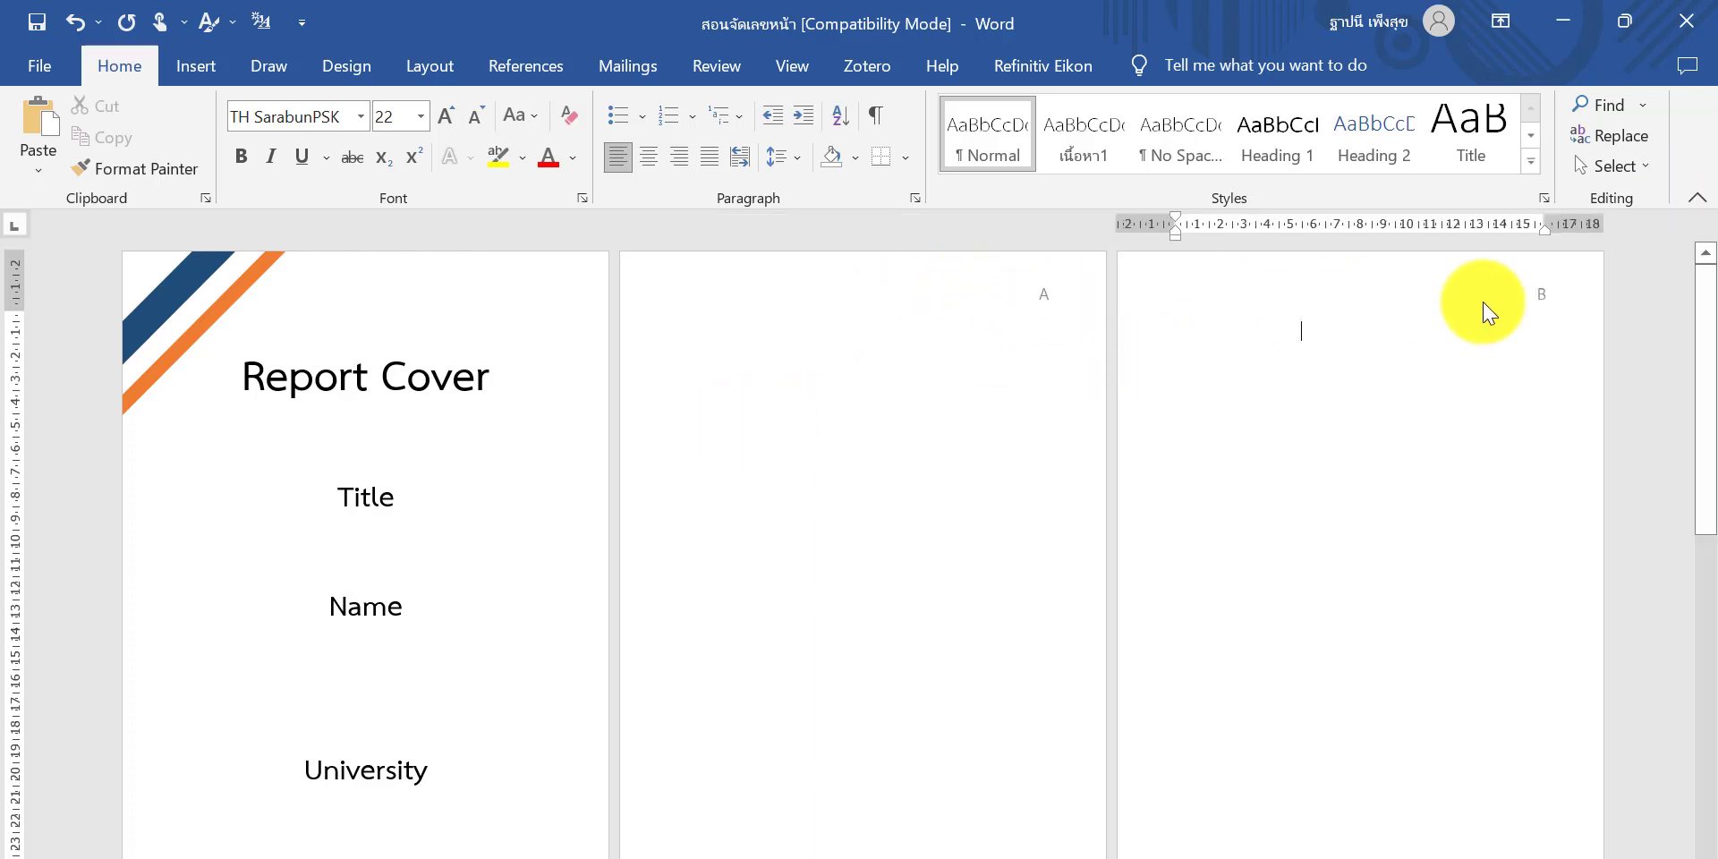
pyautogui.press('Down')
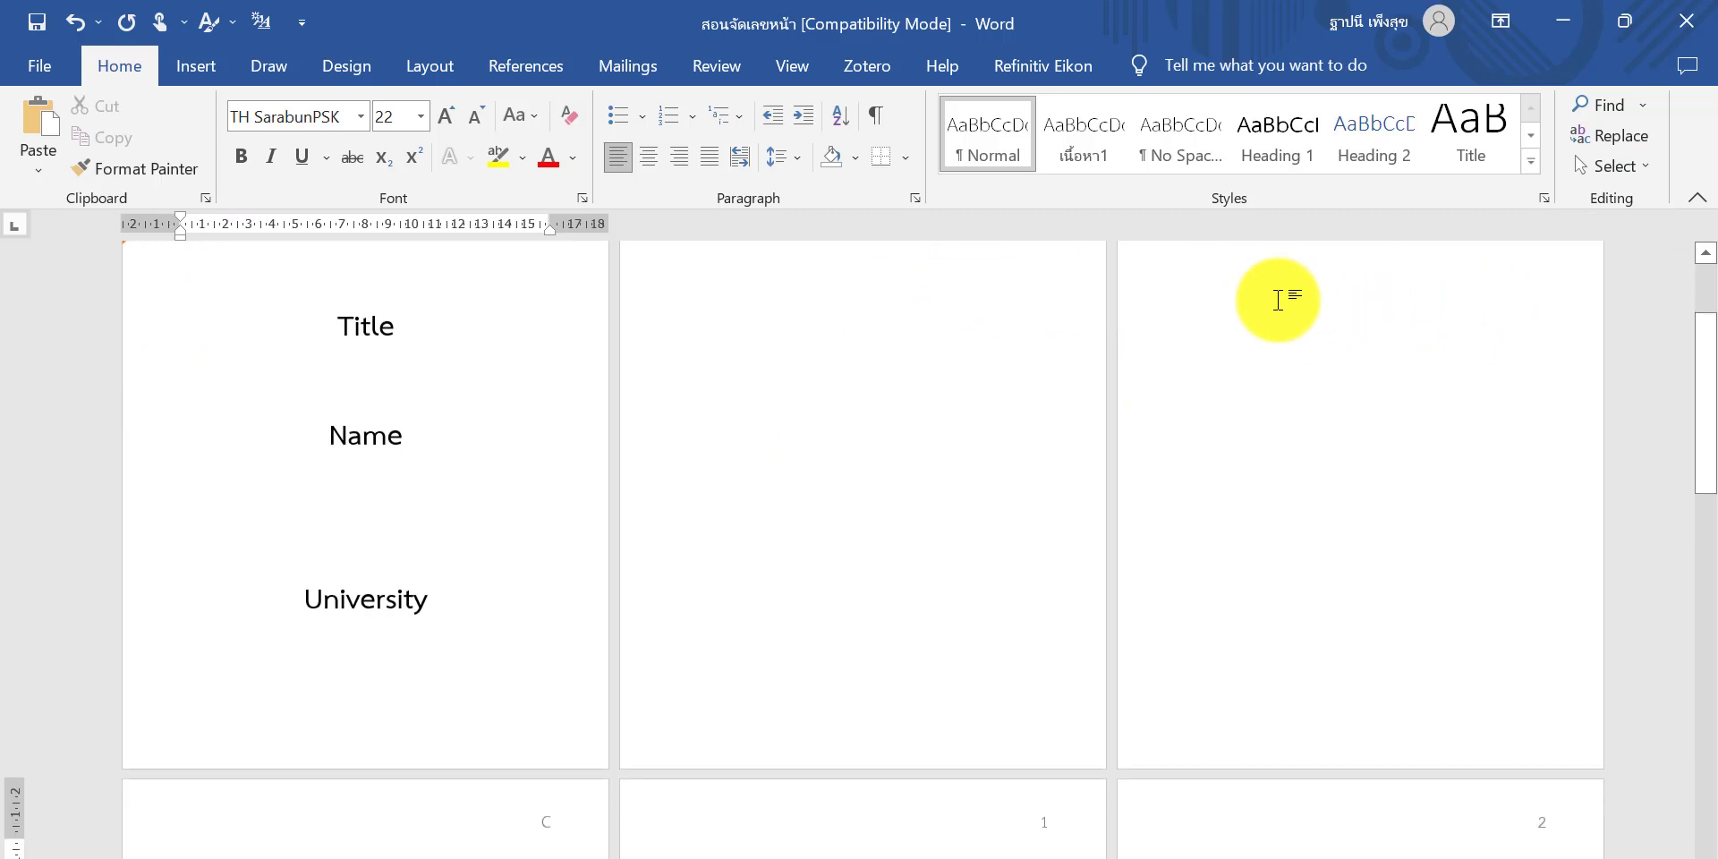
pyautogui.scroll(2, 906, 399)
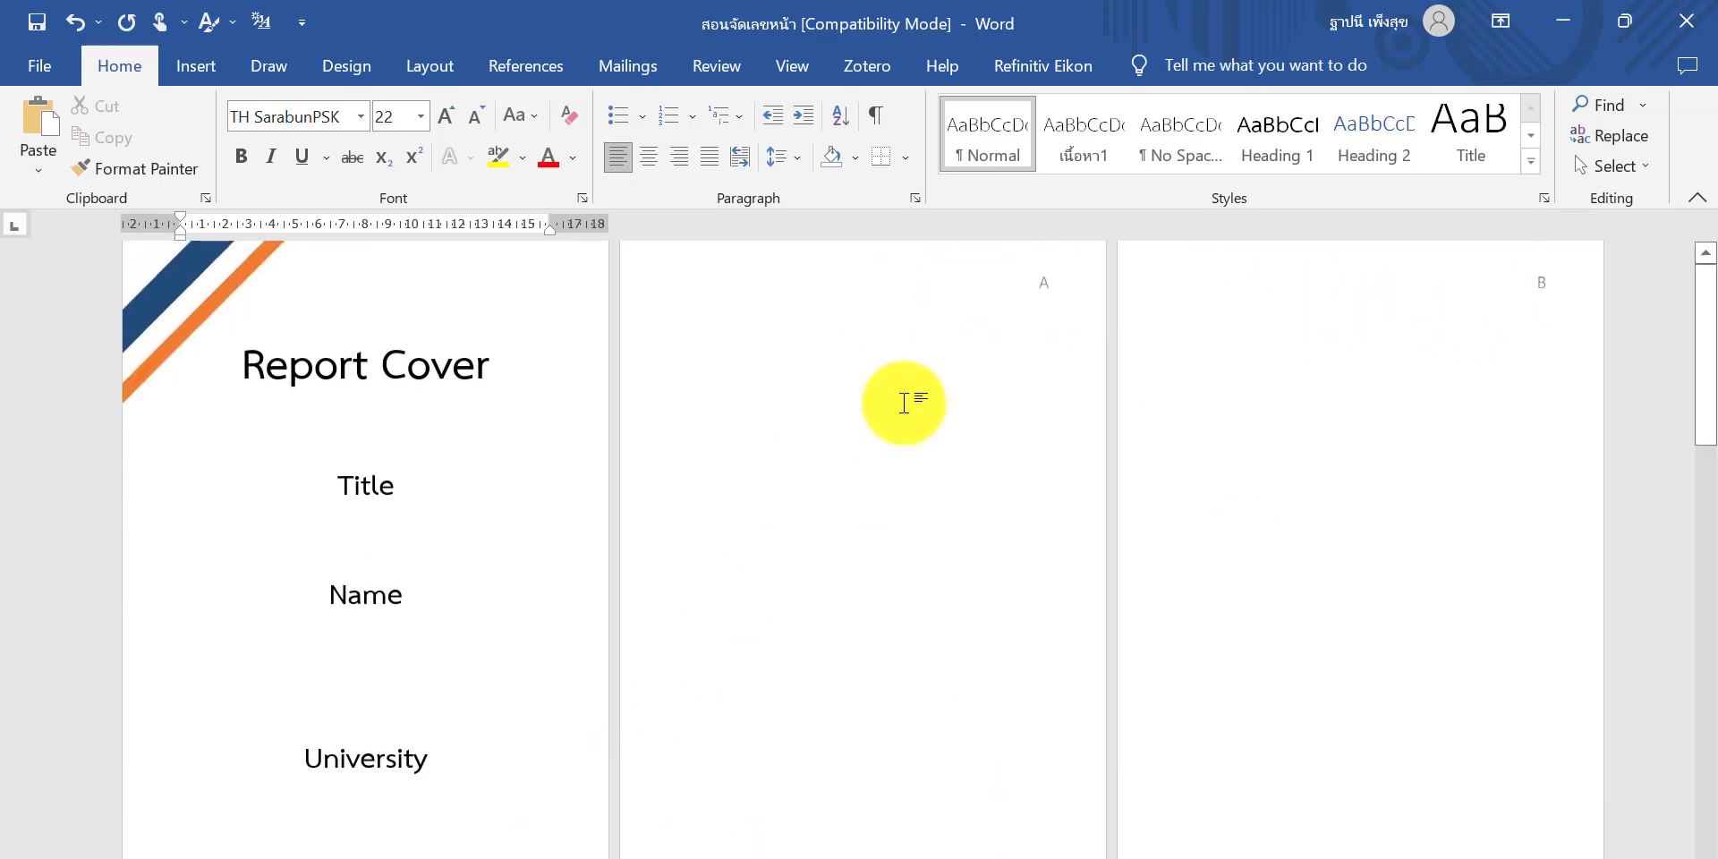
pyautogui.scroll(-4, 1317, 426)
pyautogui.scroll(-2, 1299, 484)
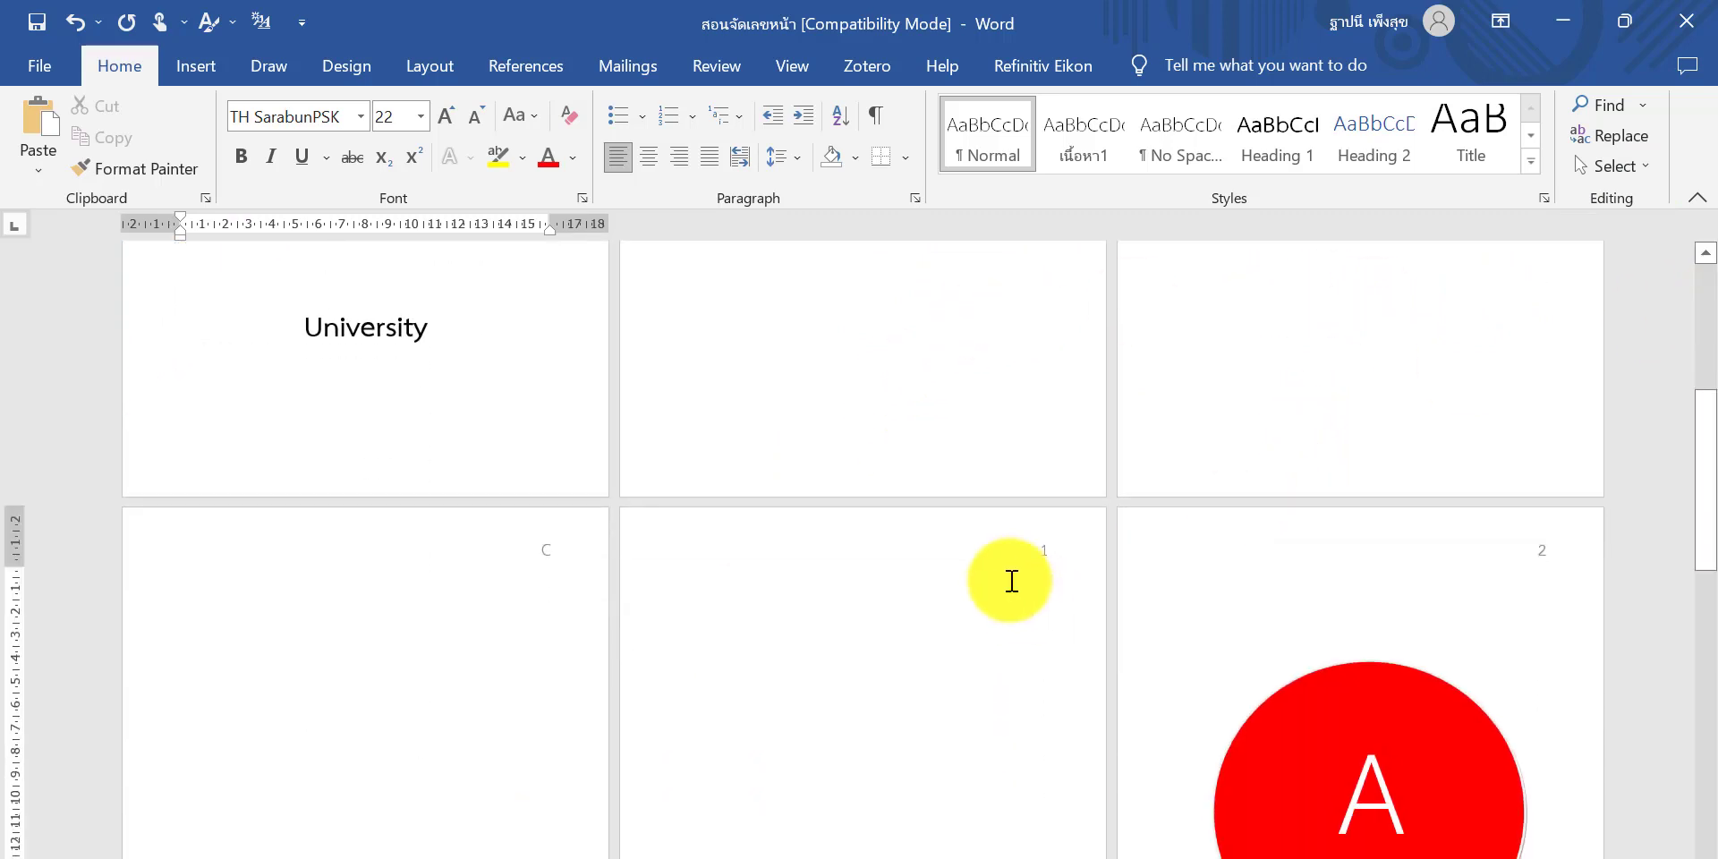
pyautogui.click(1038, 590)
pyautogui.scroll(-3, 1045, 569)
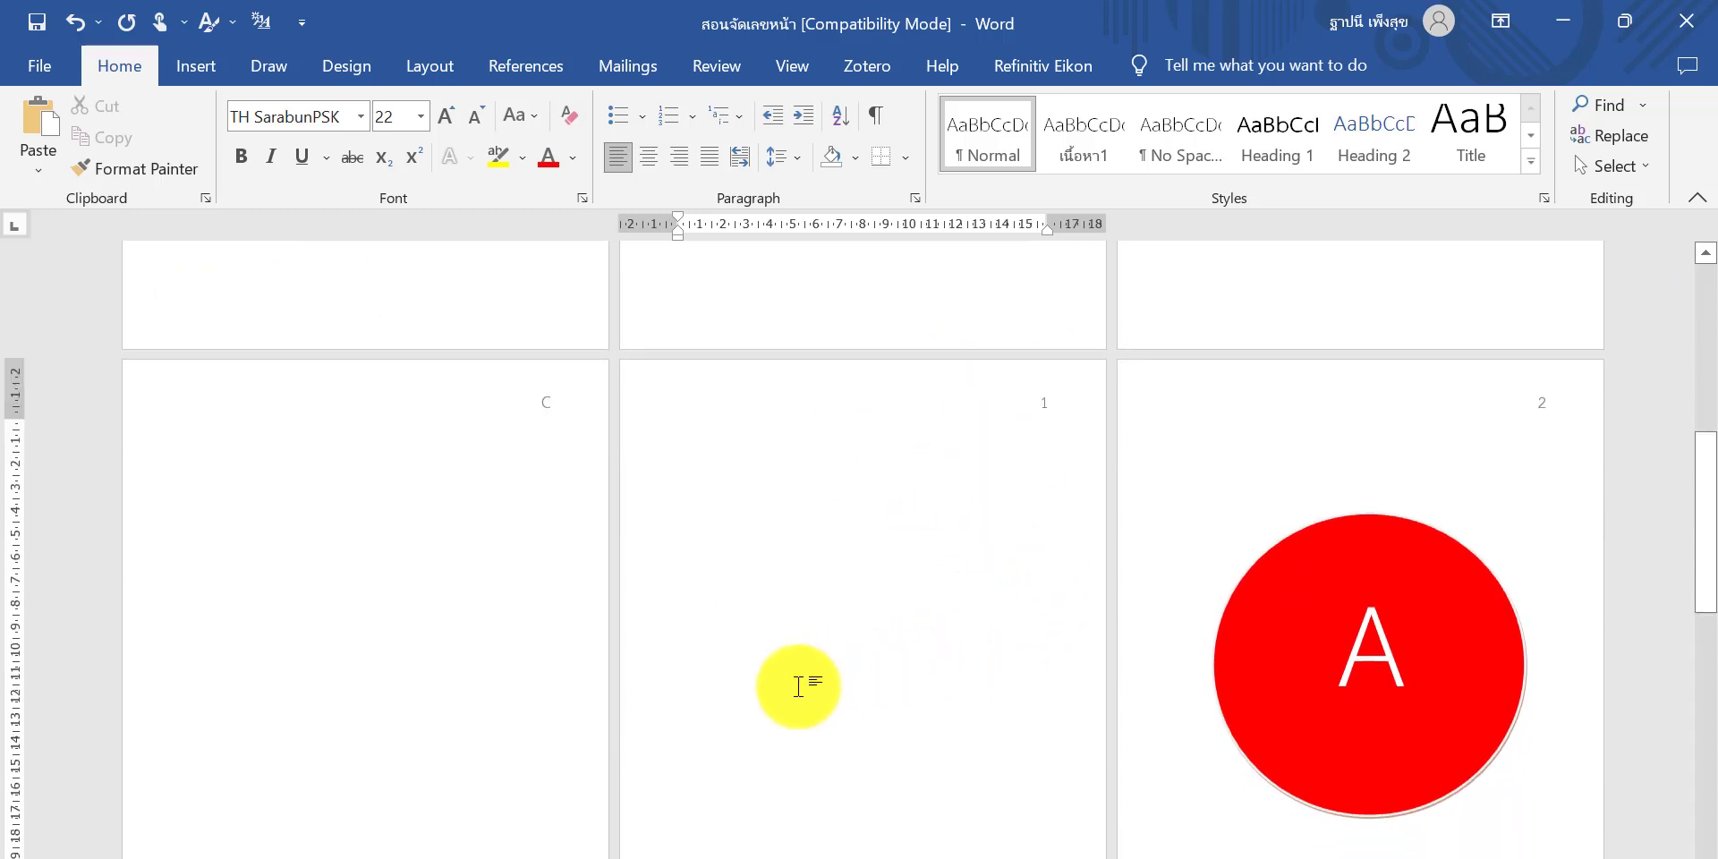
# - Undo the red circled A shape, then reopen and close the headers to check them
pyautogui.hotkey('ctrl', 'z')
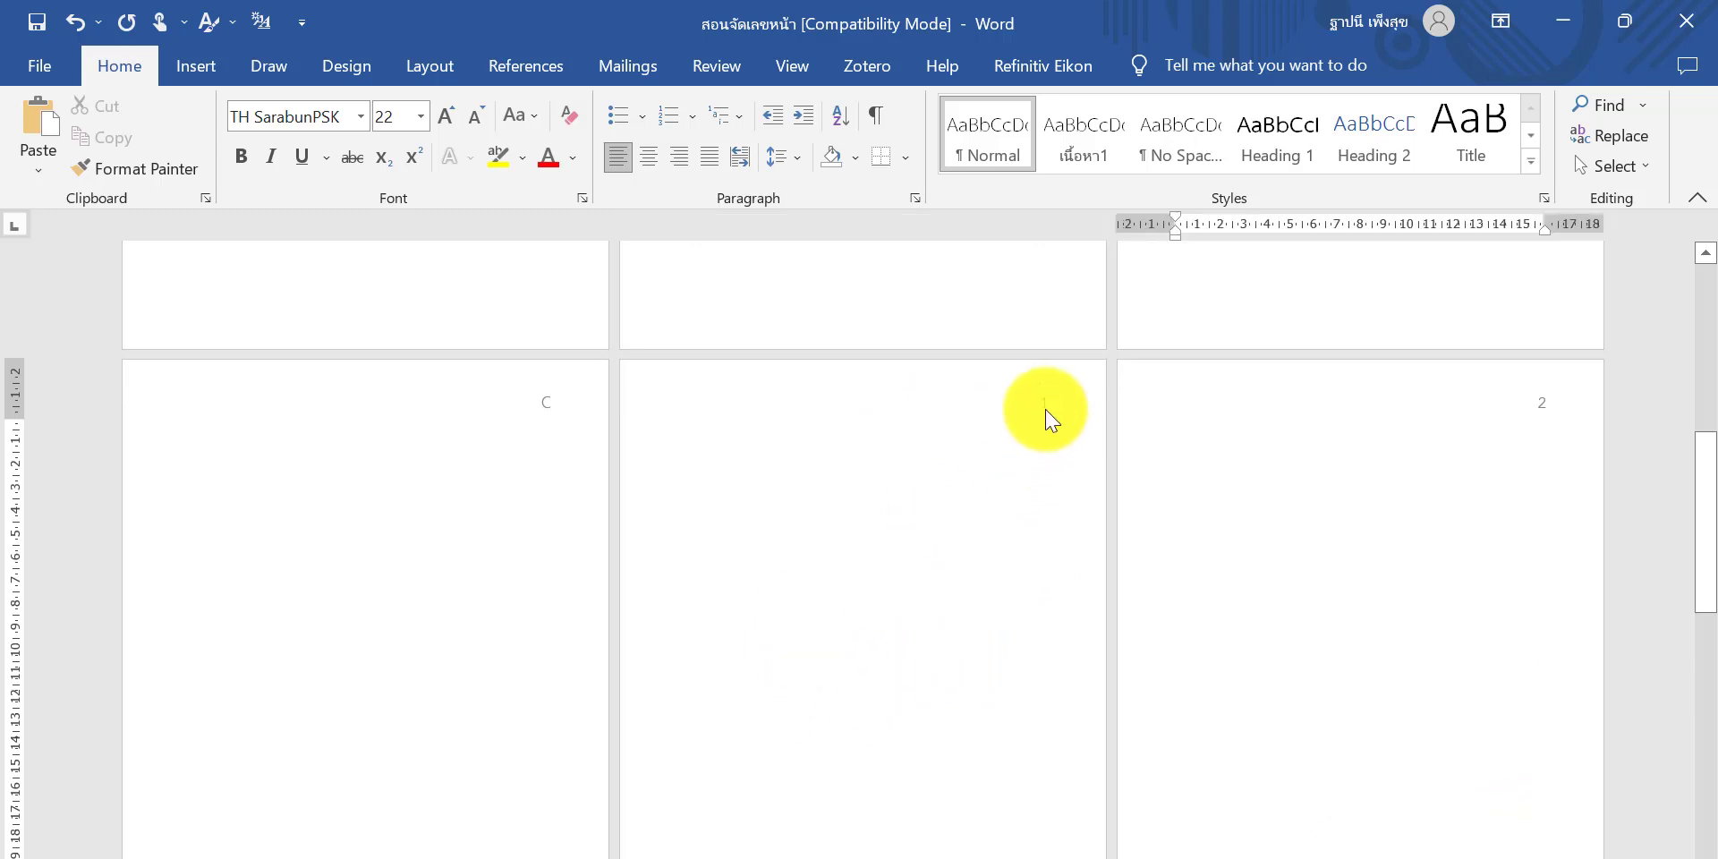
pyautogui.scroll(-5, 985, 596)
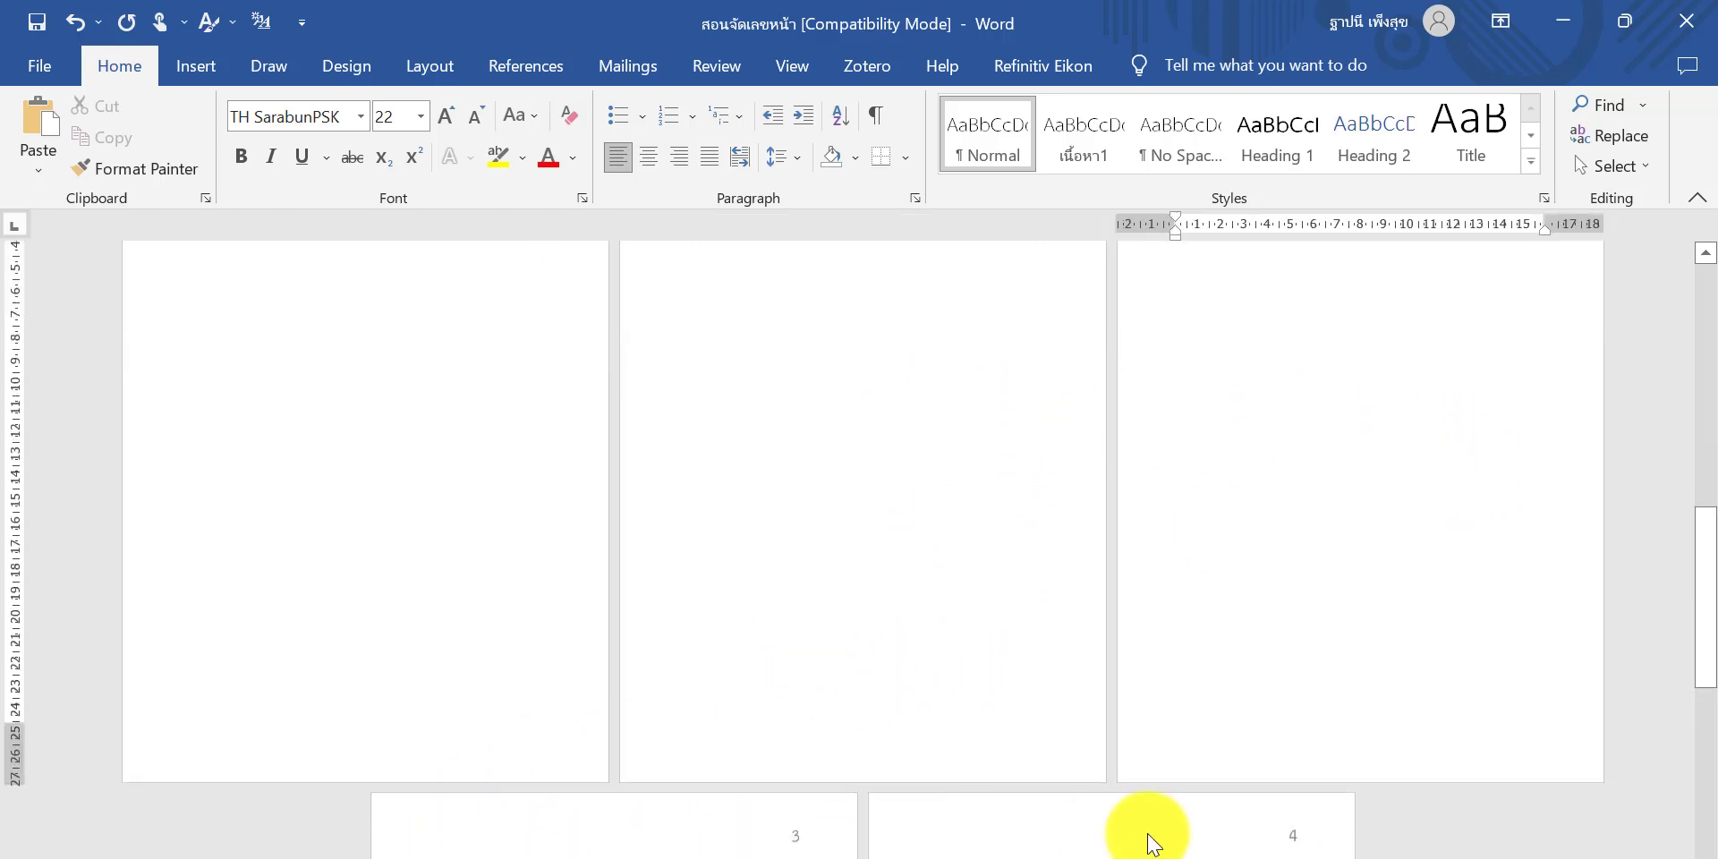
pyautogui.scroll(15, 978, 786)
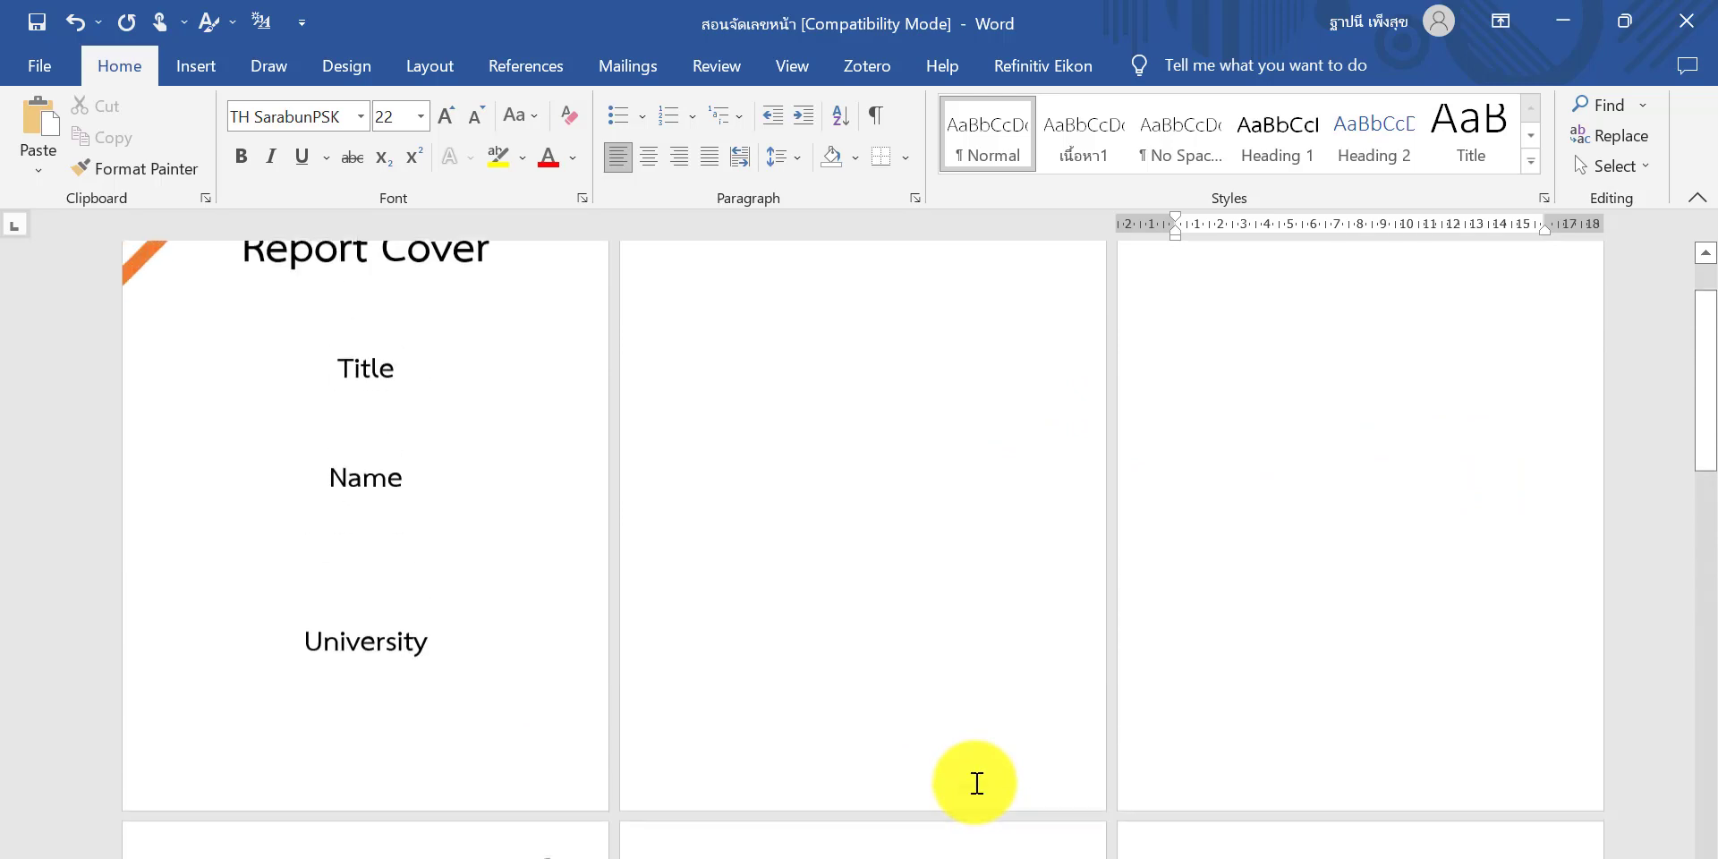
pyautogui.scroll(1, 909, 357)
pyautogui.doubleClick(775, 300)
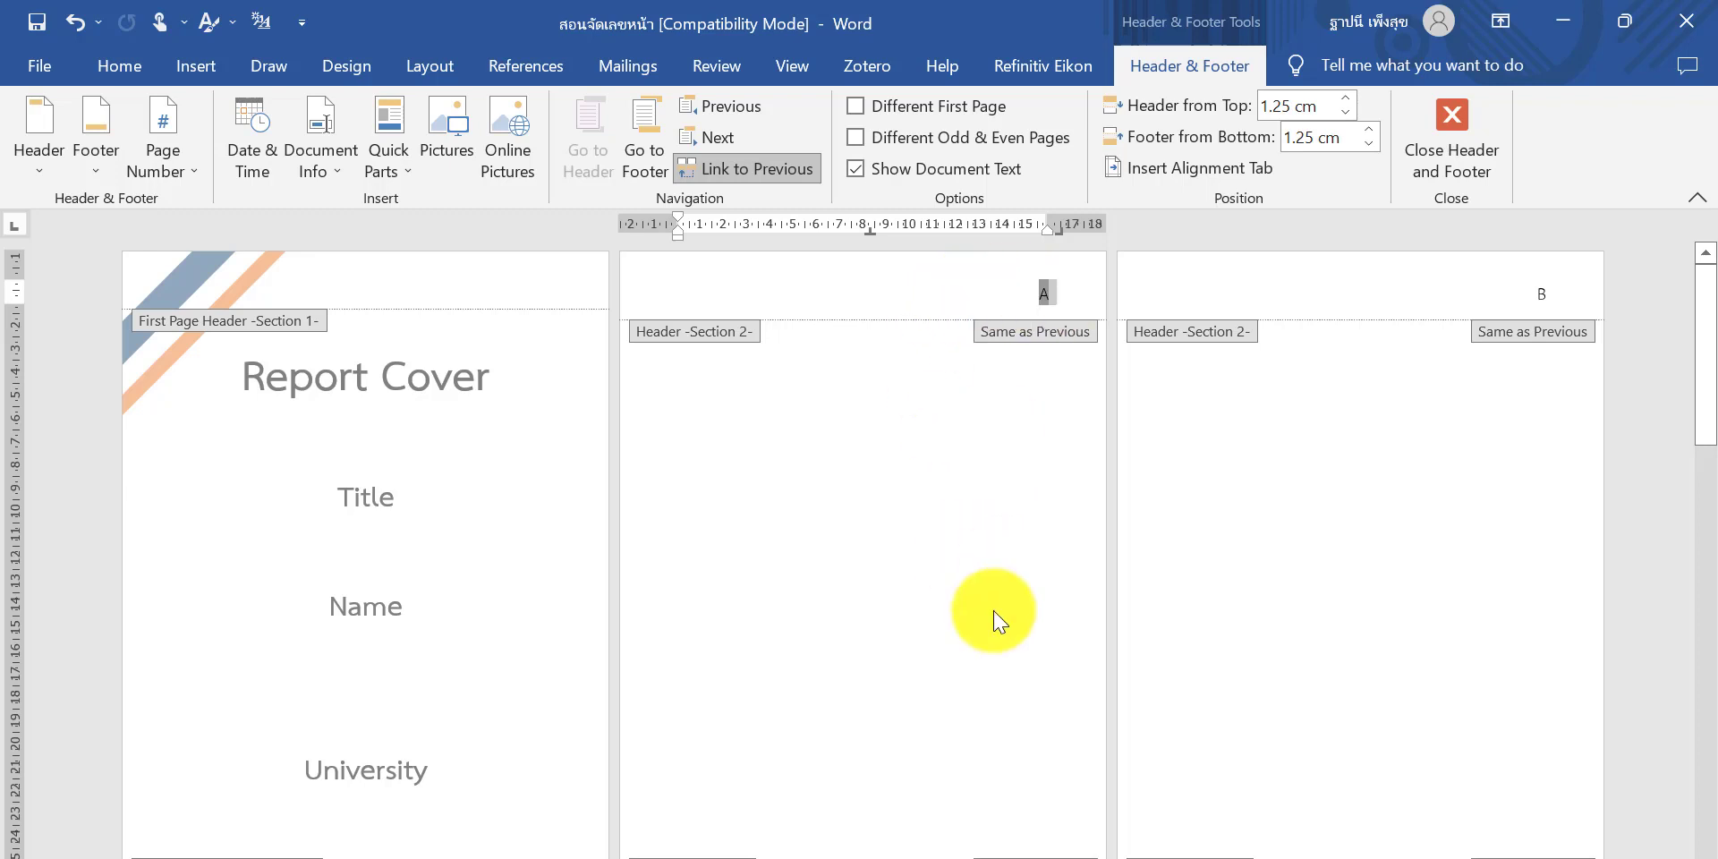
pyautogui.doubleClick(836, 485)
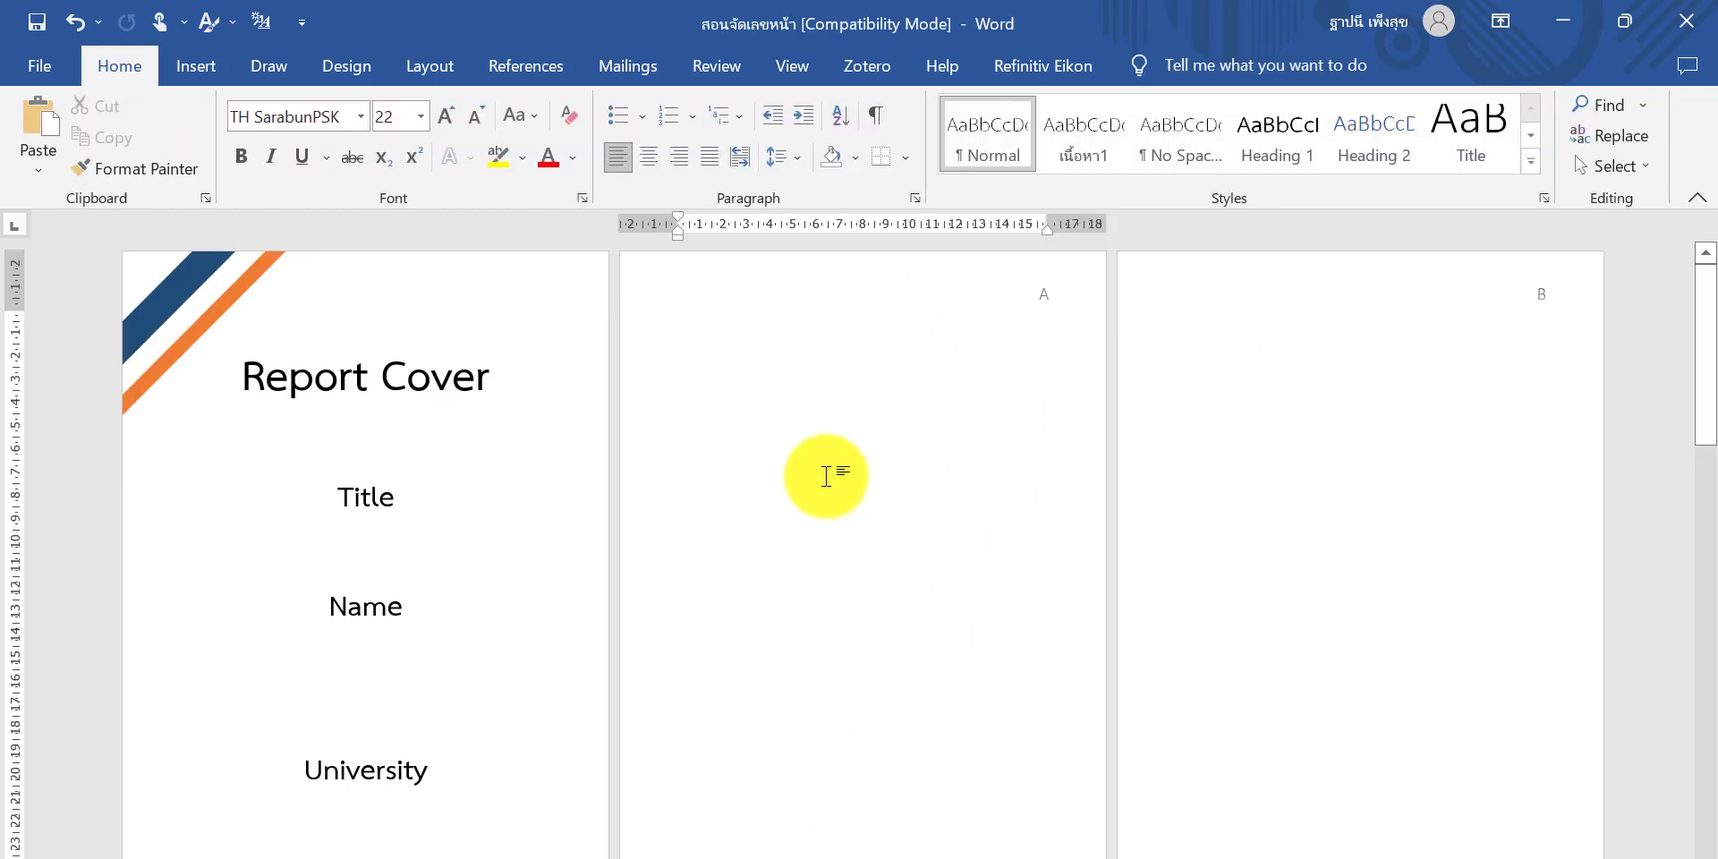